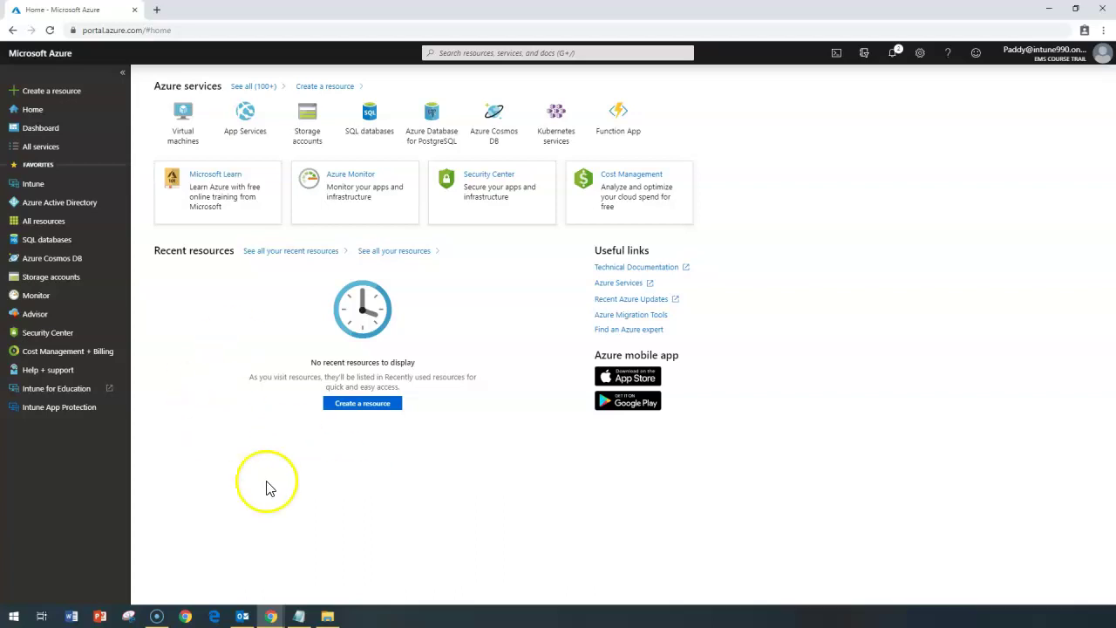
# Open the device configuration profiles in Intune and start creating a new profile
pyautogui.click(32, 185)
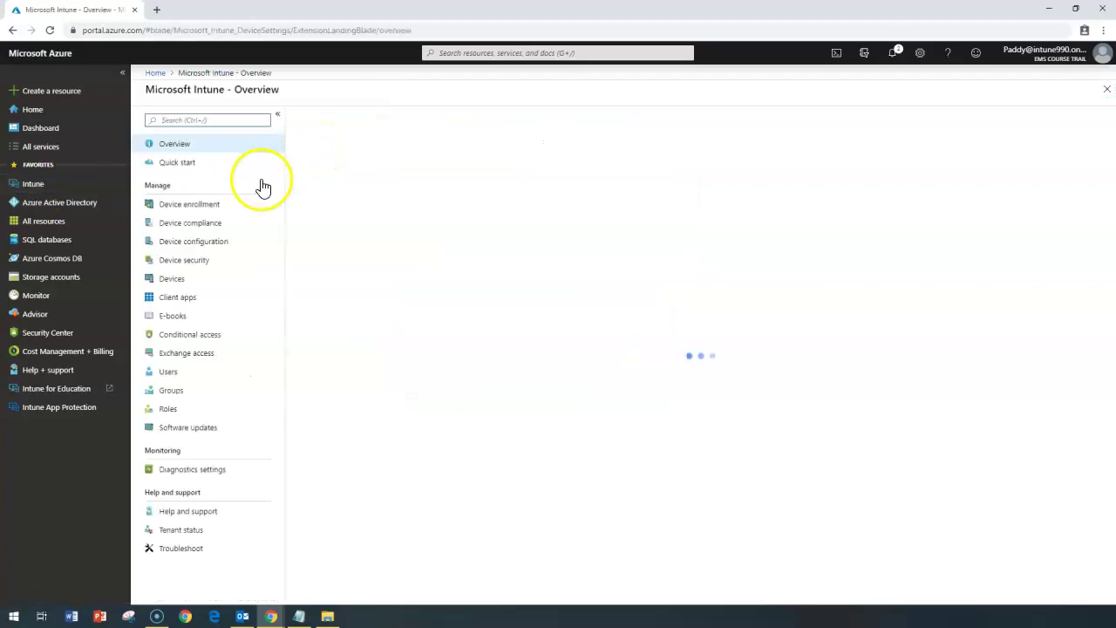
pyautogui.click(201, 248)
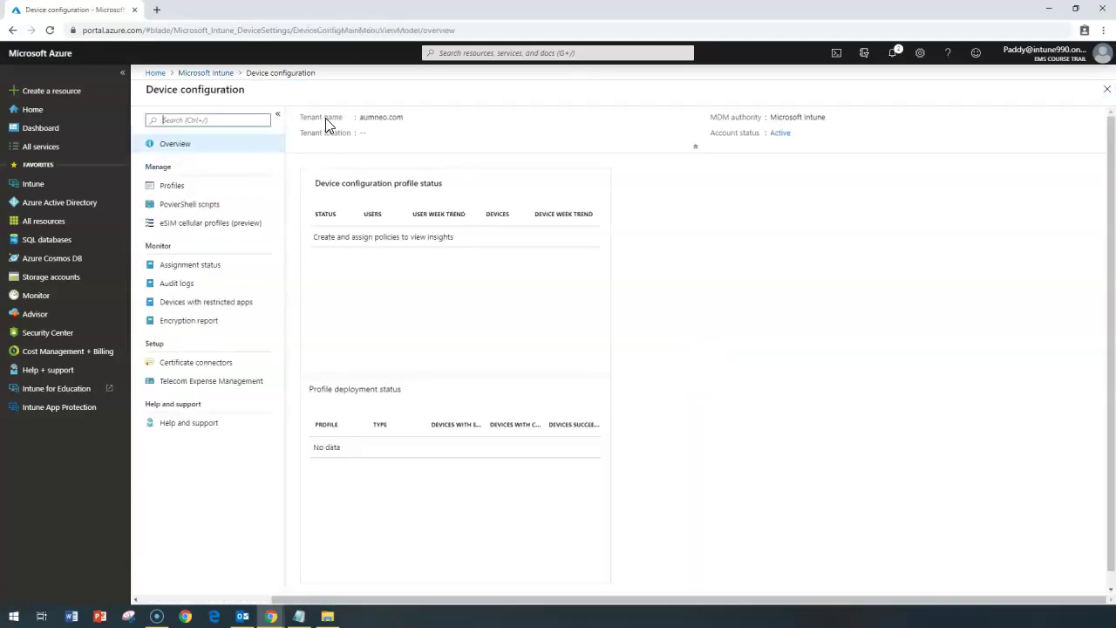
pyautogui.click(212, 71)
pyautogui.click(192, 244)
pyautogui.click(167, 183)
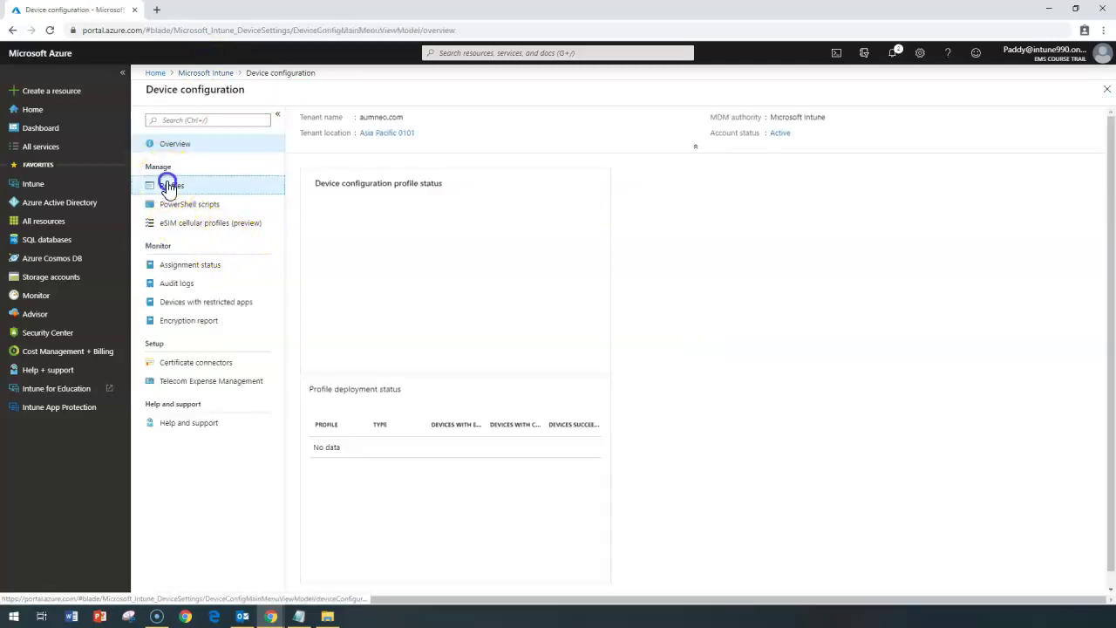
pyautogui.click(325, 118)
# Name the profile "Device restrictions -Android device administrator - Email" and enter the same text as its description
pyautogui.click(188, 131)
pyautogui.hotkey('ctrl', 'v')
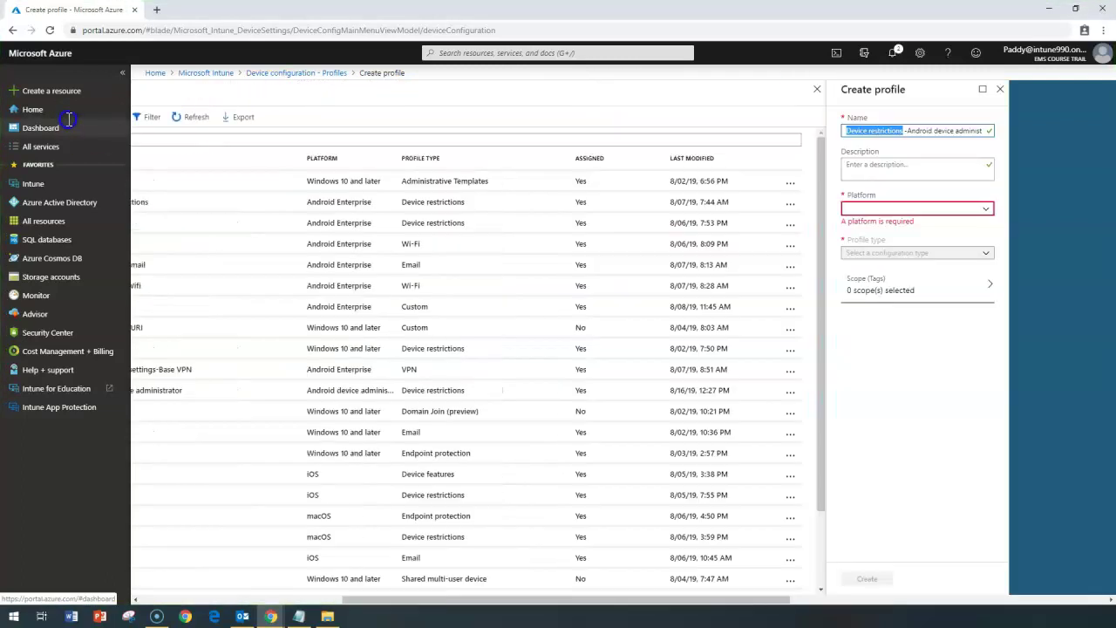
pyautogui.moveTo(750, 599); pyautogui.dragTo(906, 599)
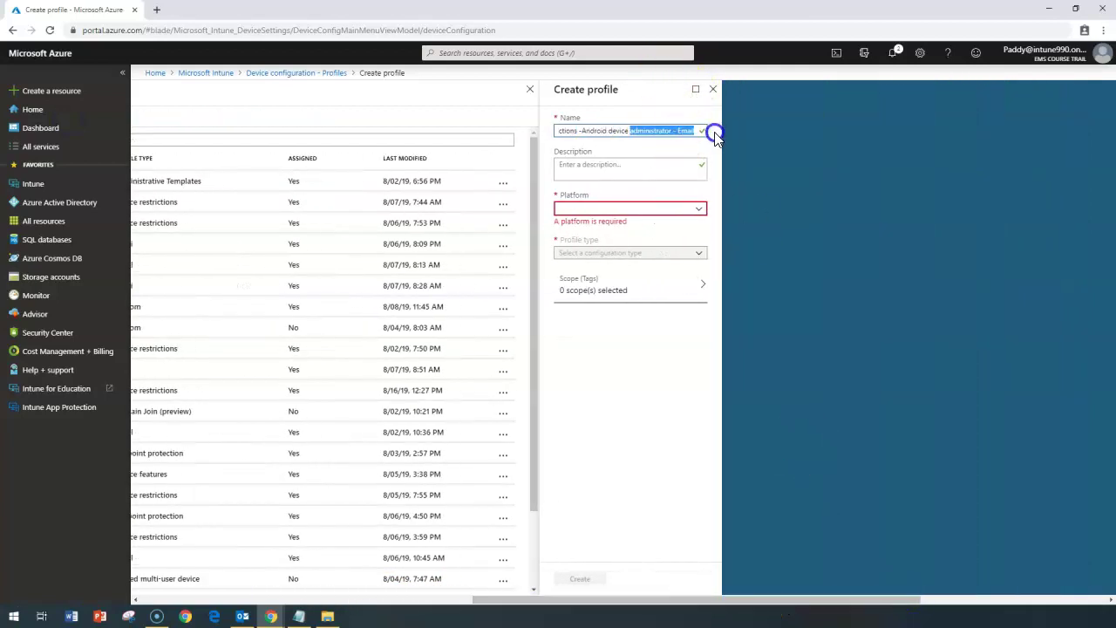
pyautogui.click(652, 163)
pyautogui.write('Device restrictions -Android device administrator - Email')
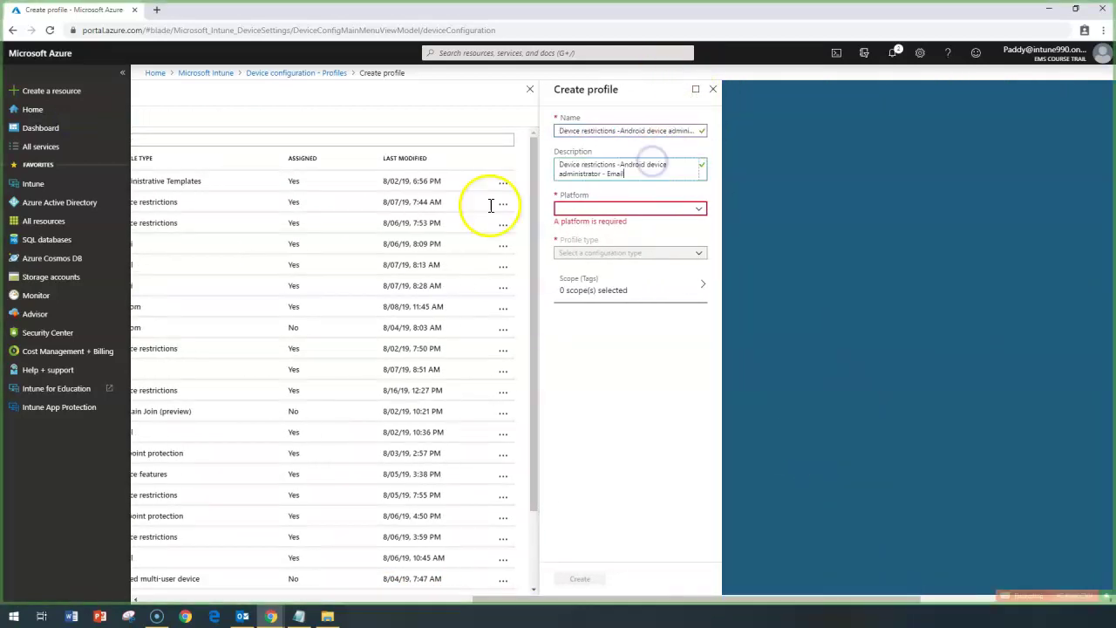
# Set the profile's platform to Android device administrator and its profile type to Email (Samsung KNOX only)
pyautogui.click(605, 209)
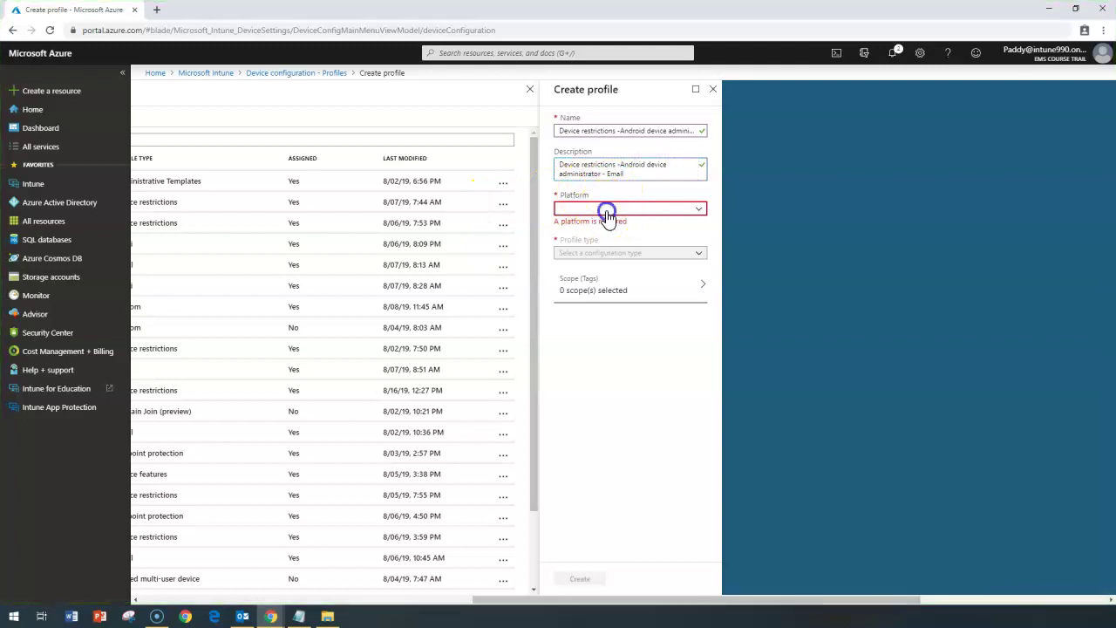
pyautogui.click(641, 238)
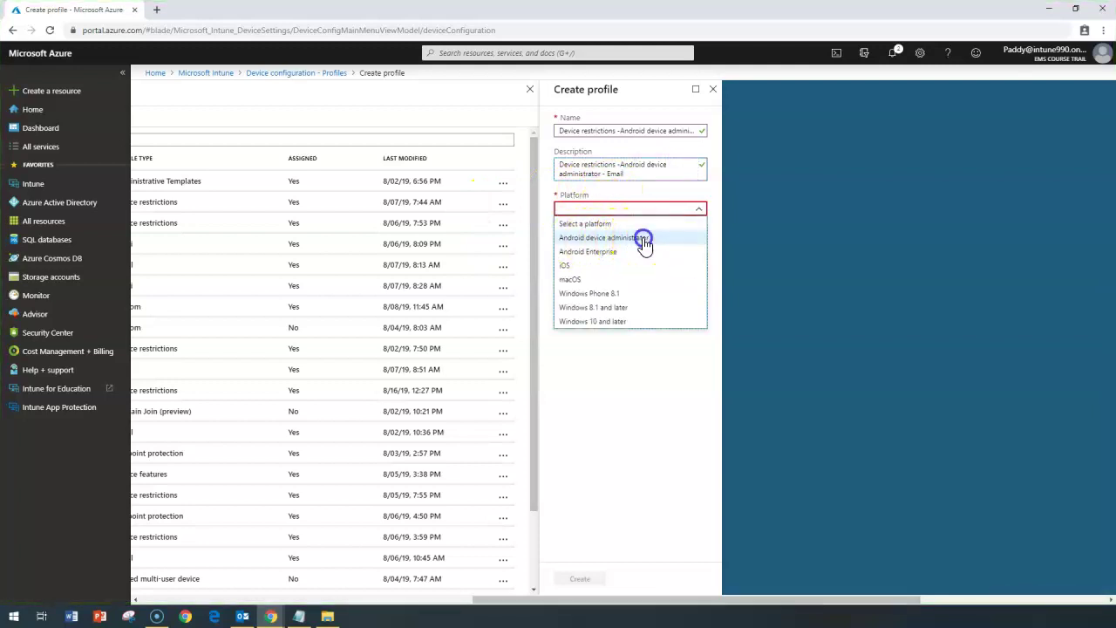
pyautogui.click(592, 249)
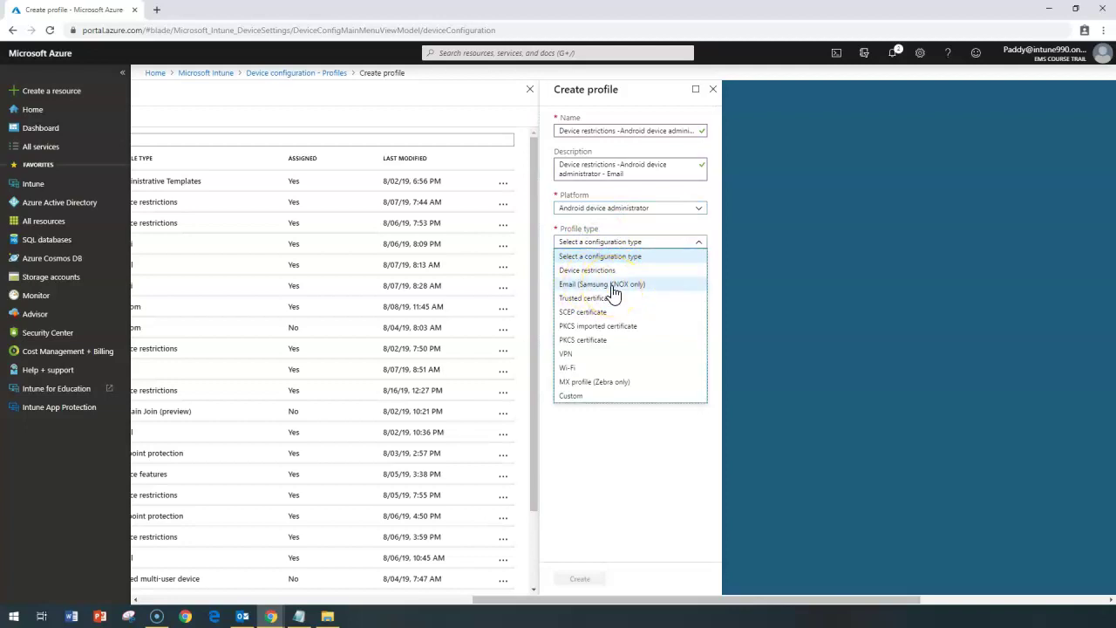
pyautogui.click(614, 288)
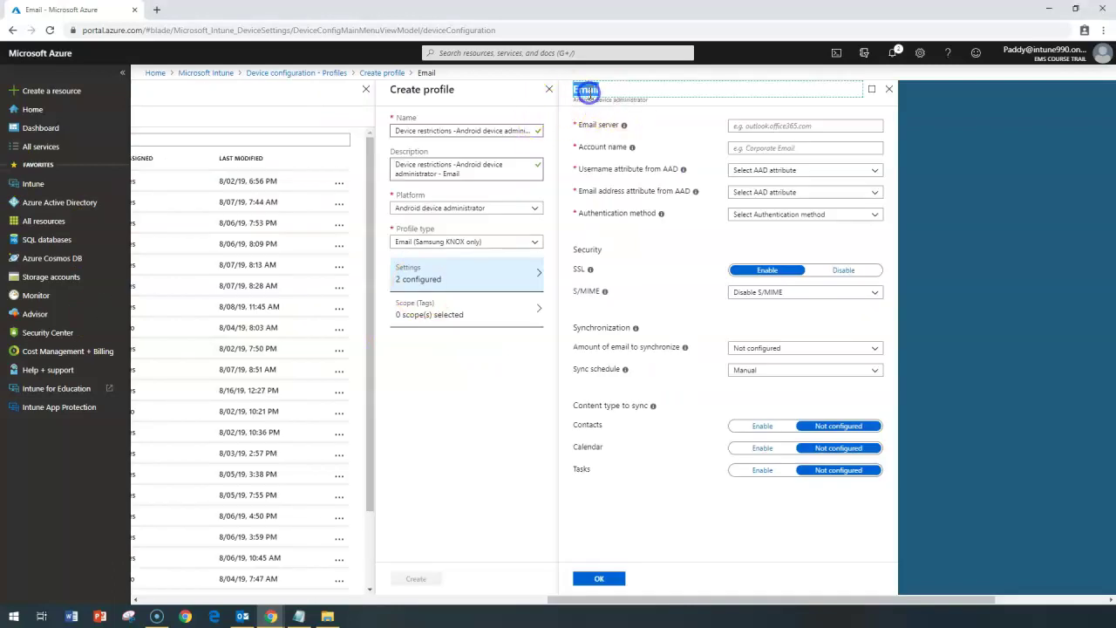
# Set the email server to outlook.office365.com and the account name to "Office email" in the email settings
pyautogui.doubleClick(602, 327)
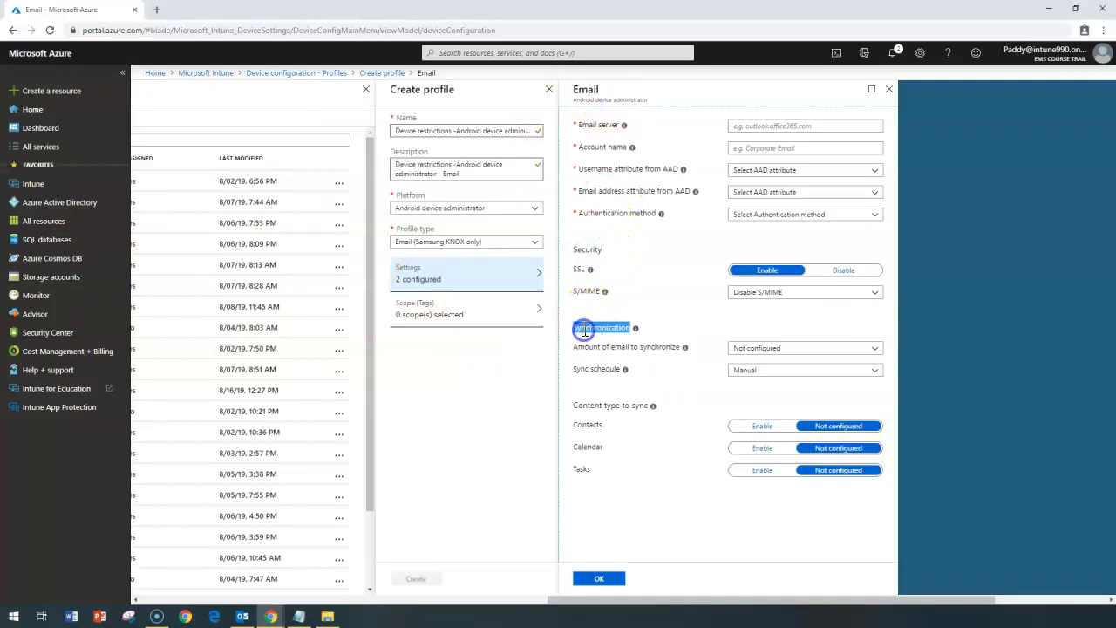
pyautogui.tripleClick(601, 404)
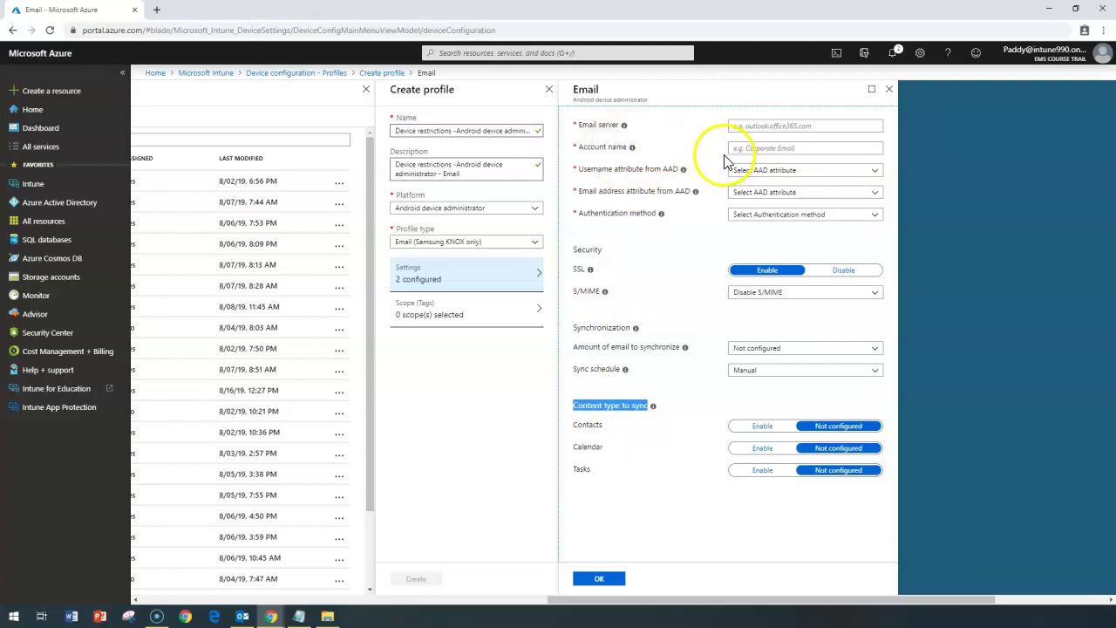
pyautogui.rightClick(780, 125)
pyautogui.click(805, 216)
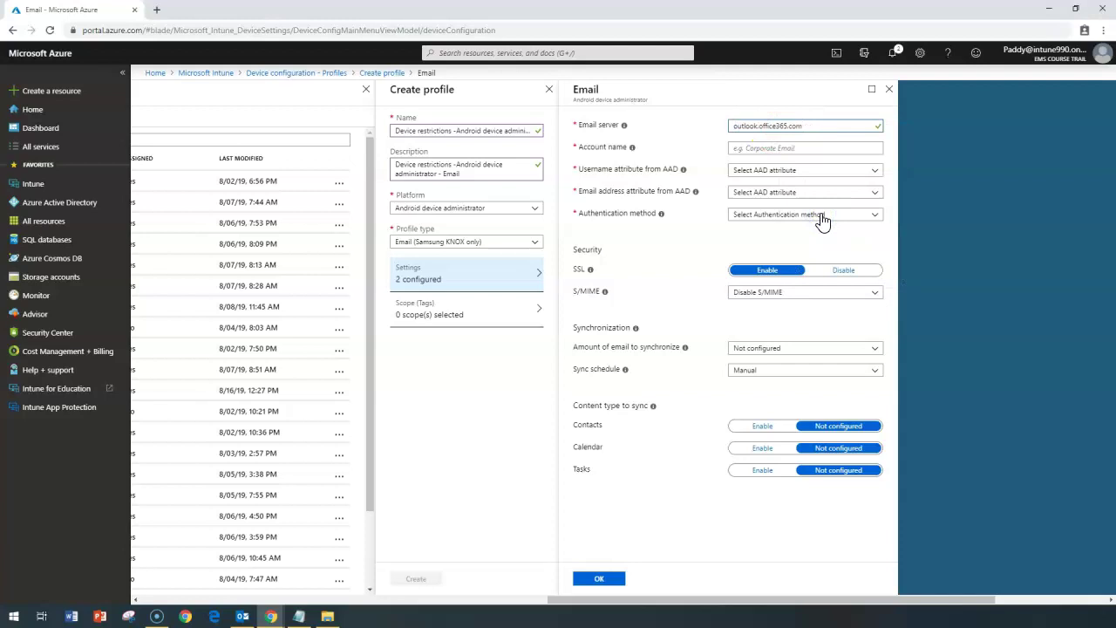
pyautogui.click(749, 148)
pyautogui.write('Office email')
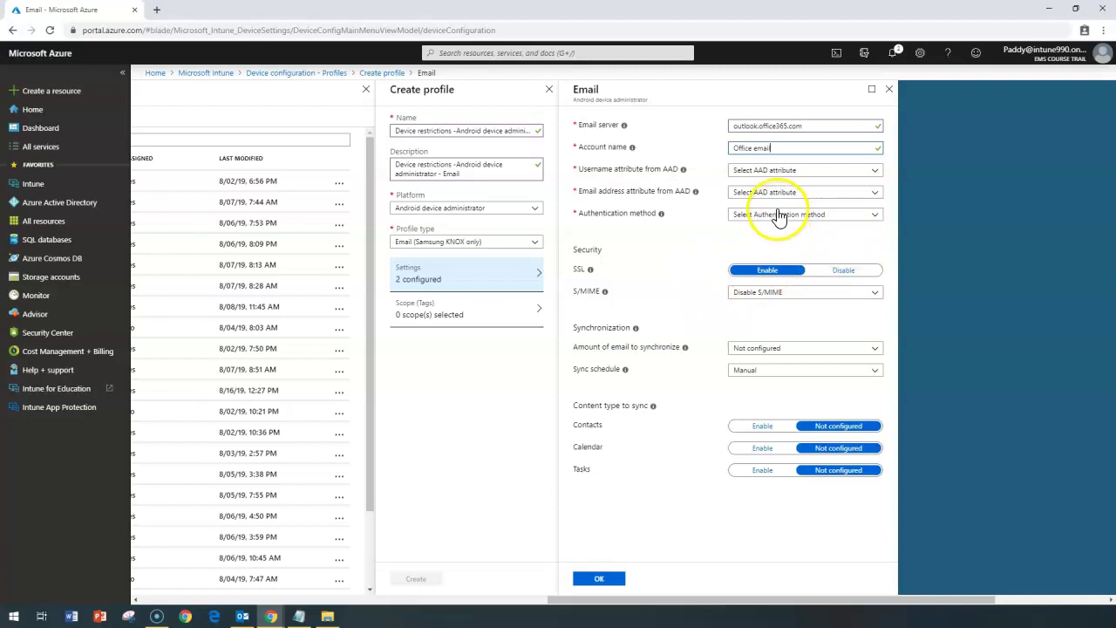
# Set both the username attribute and the email address attribute from AAD to User Principal Name
pyautogui.doubleClick(629, 169)
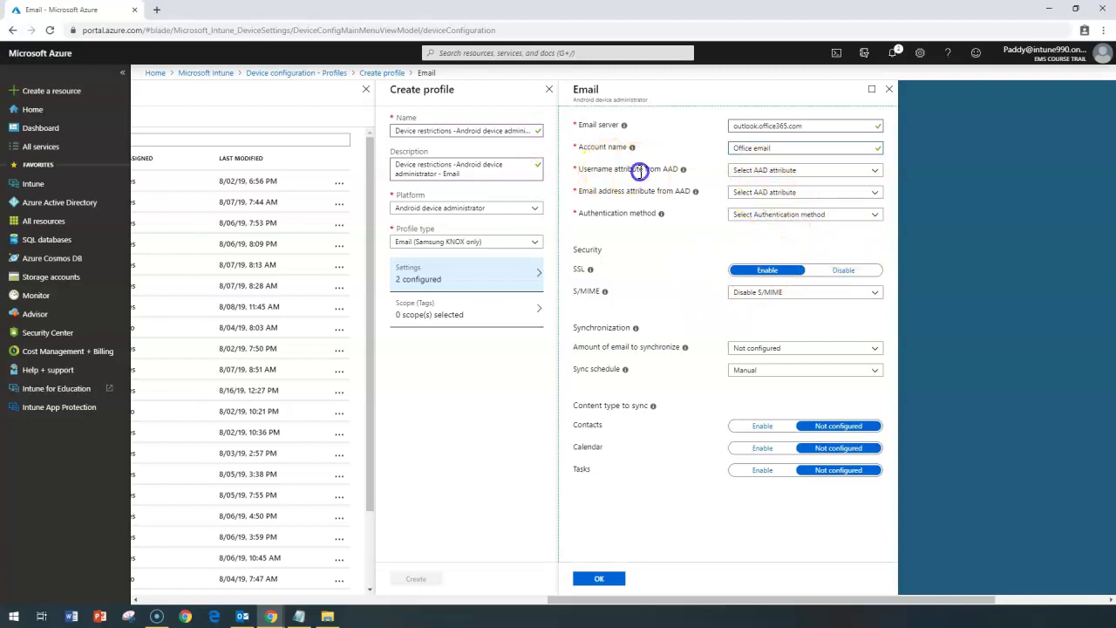
pyautogui.click(790, 172)
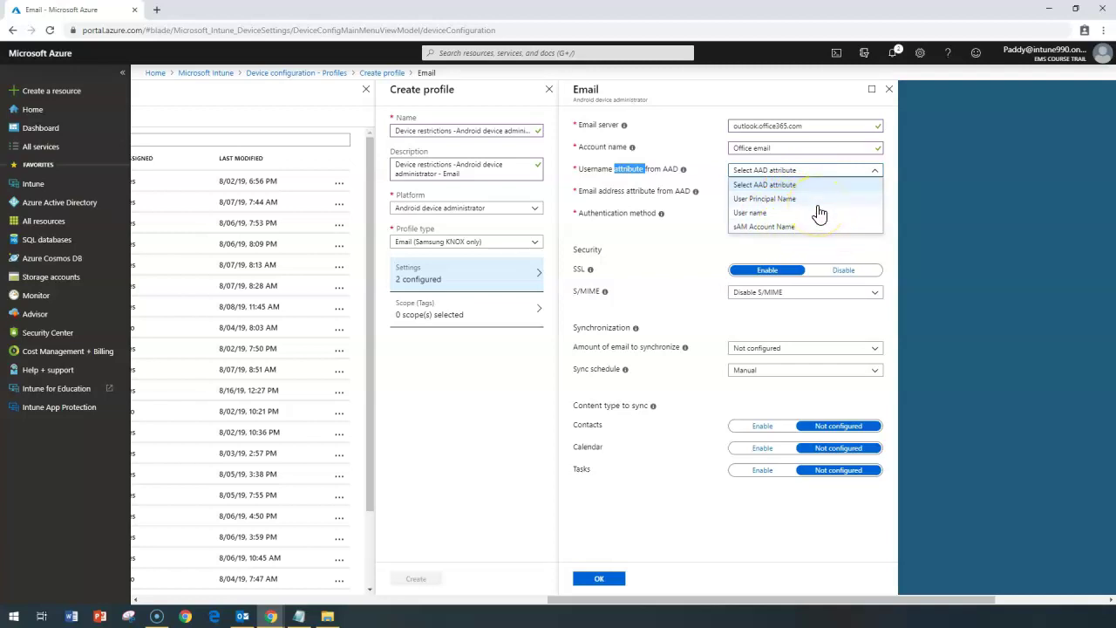
pyautogui.click(784, 199)
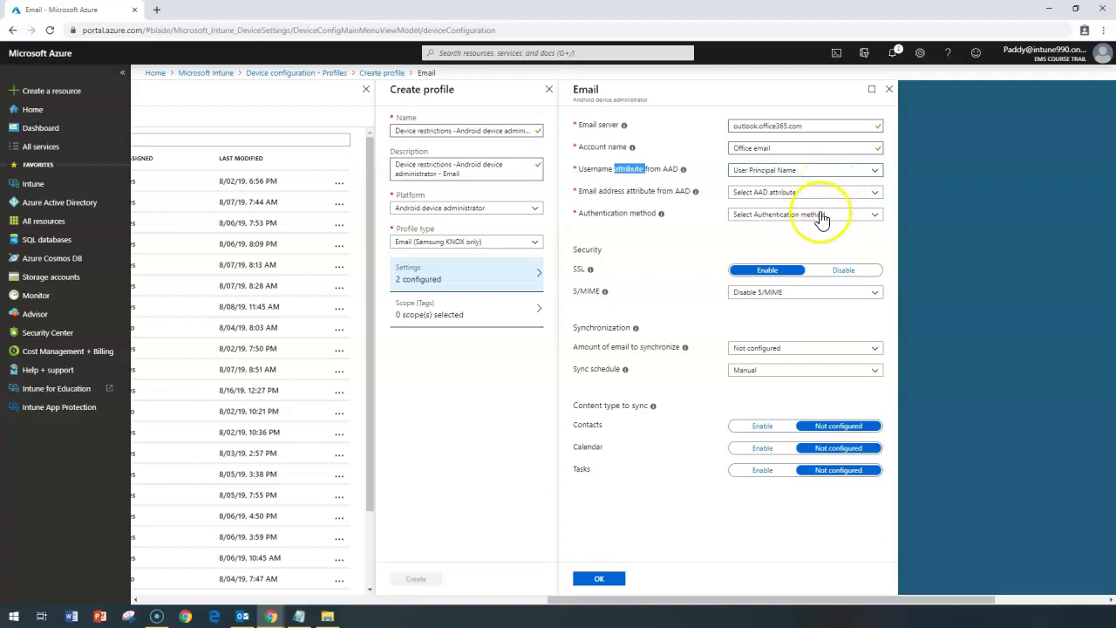
pyautogui.moveTo(595, 191); pyautogui.dragTo(664, 191)
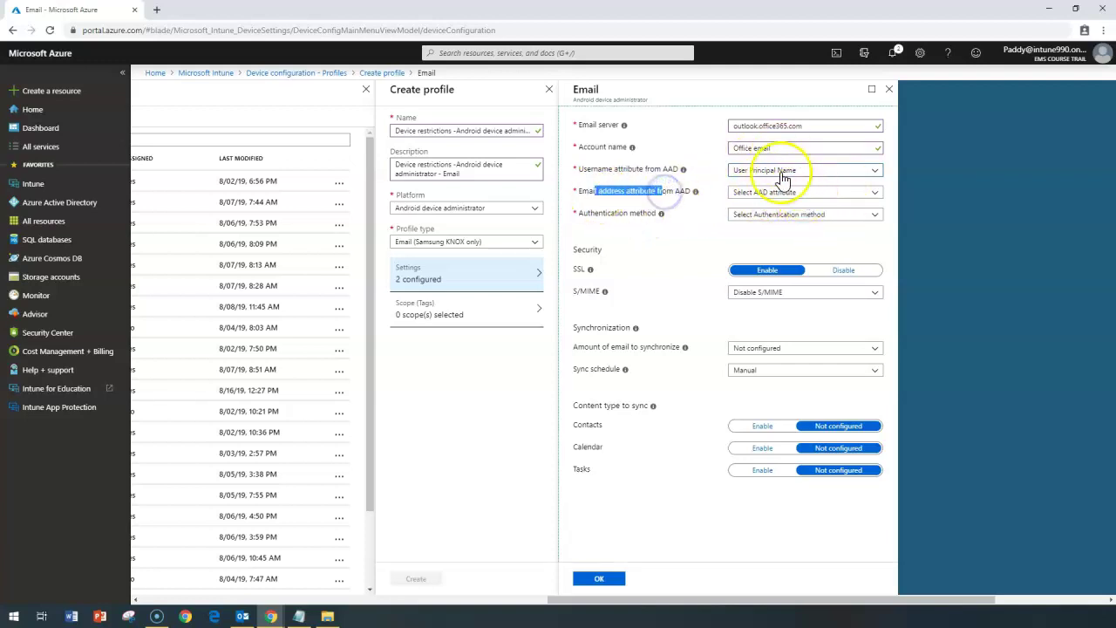
pyautogui.click(784, 193)
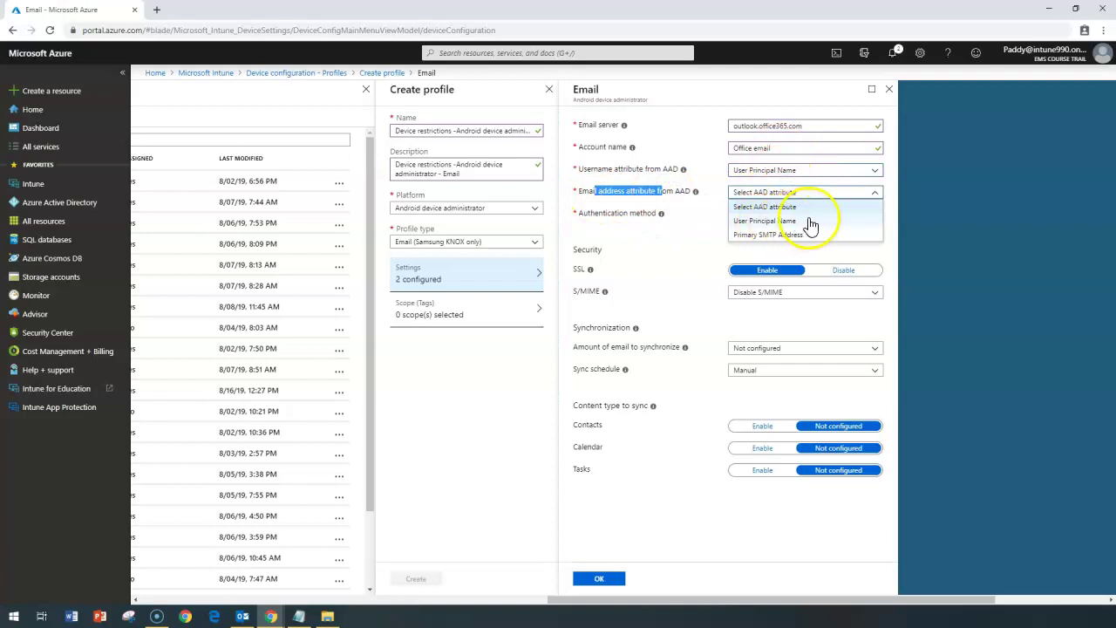
pyautogui.click(787, 221)
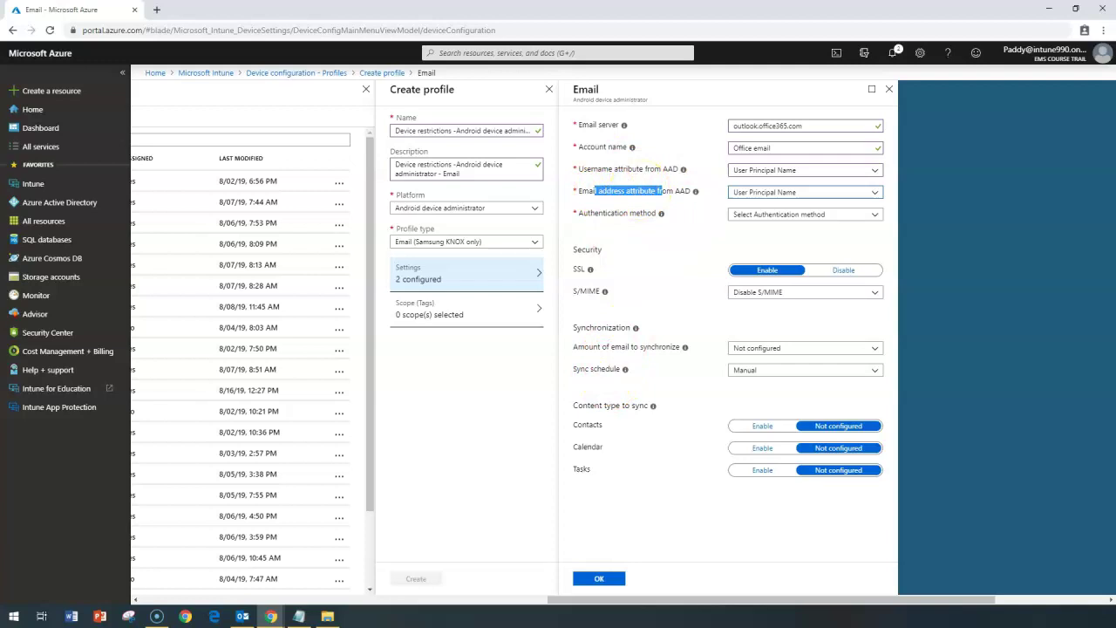
# Set the authentication method to Username and password, with SSL enabled and S/MIME disabled
pyautogui.click(611, 213)
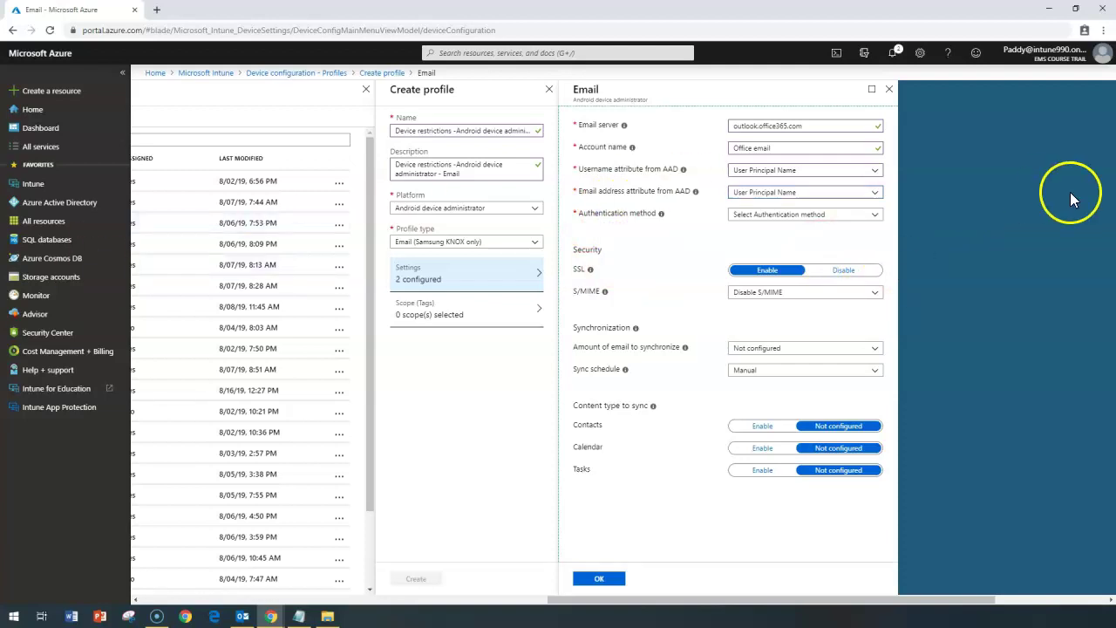
pyautogui.click(833, 214)
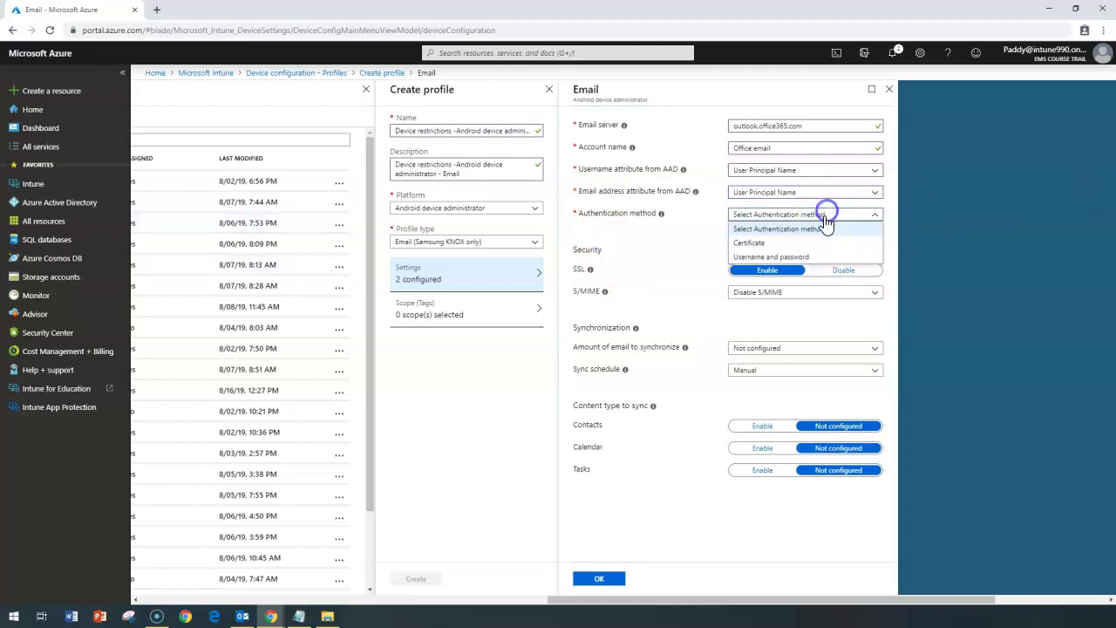
pyautogui.click(787, 258)
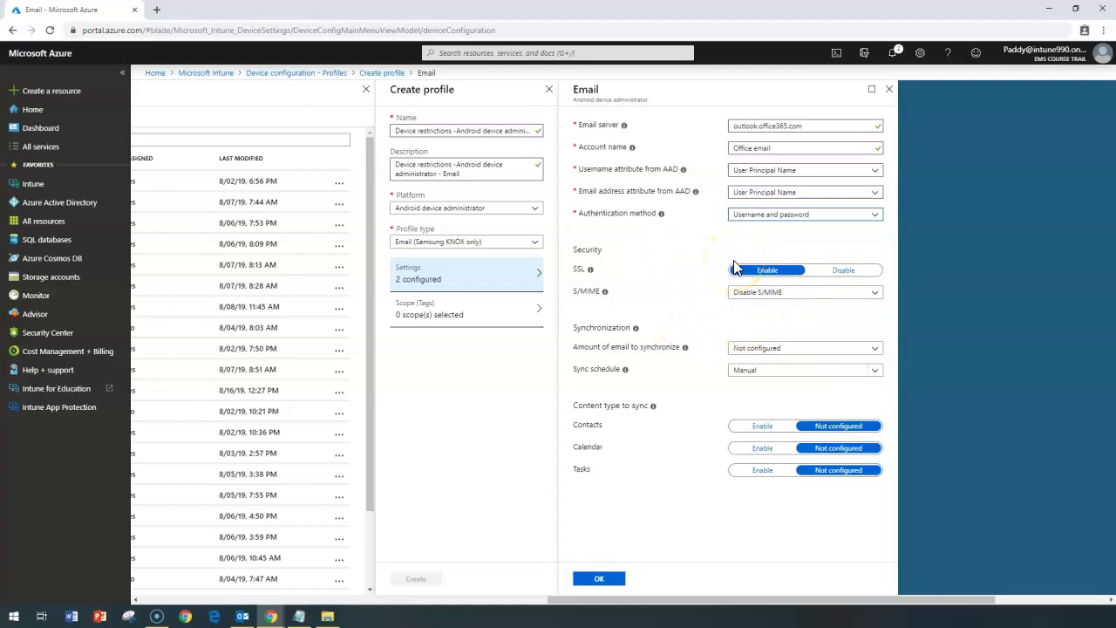
pyautogui.click(787, 295)
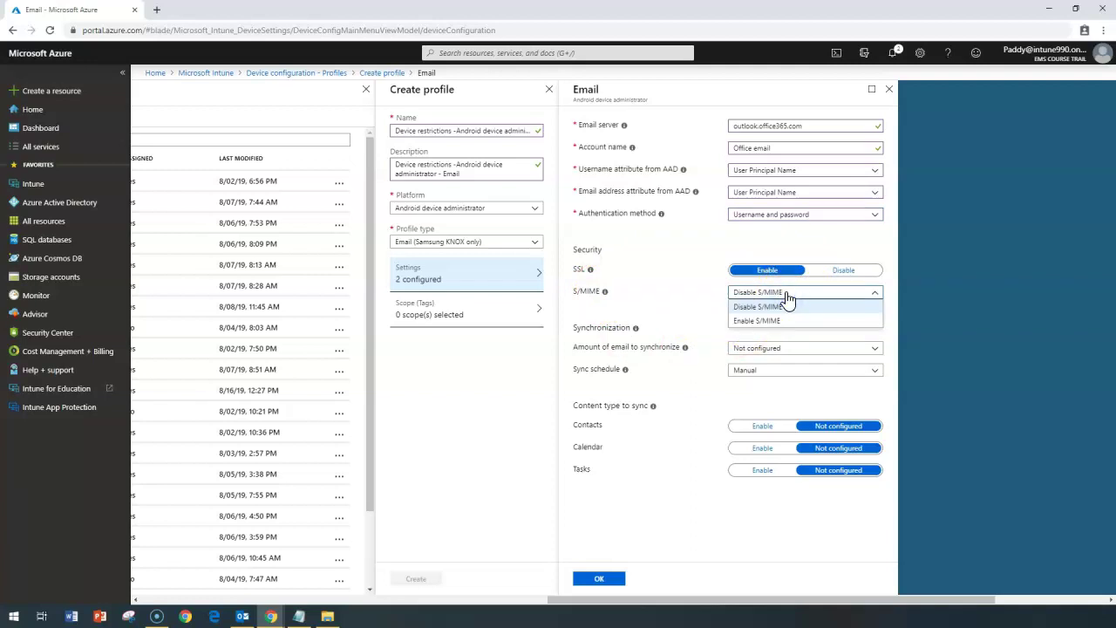
pyautogui.click(664, 311)
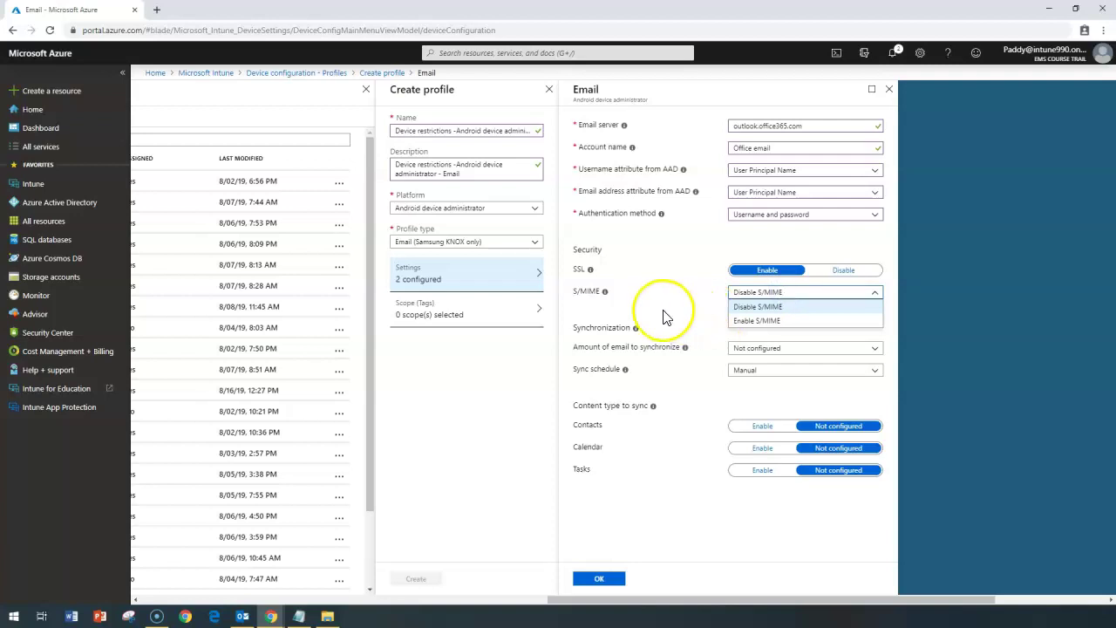
pyautogui.click(628, 272)
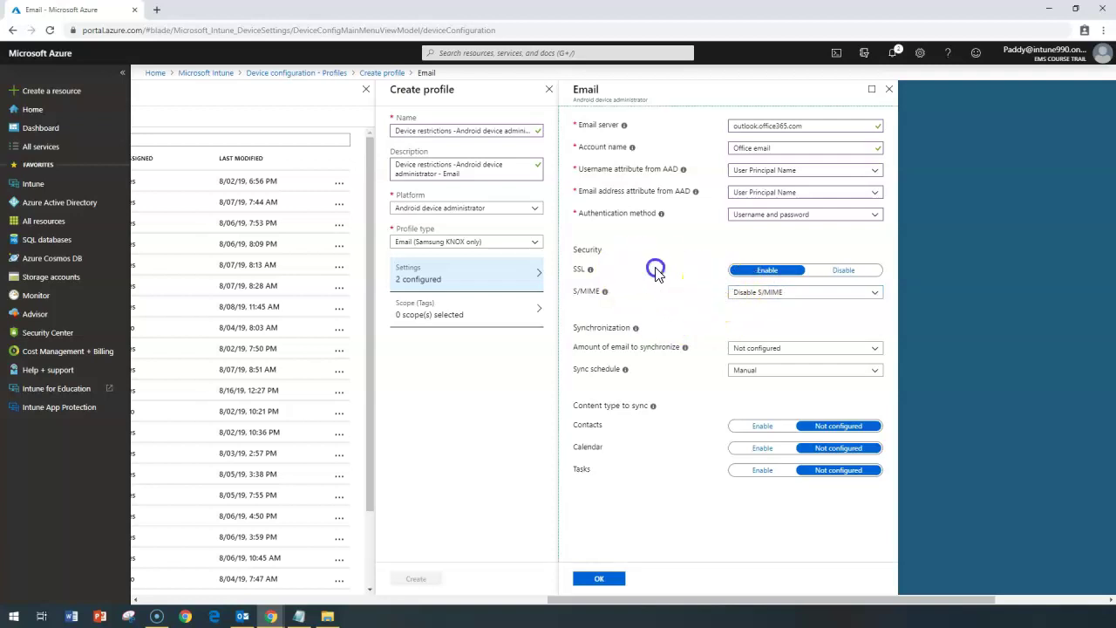
pyautogui.click(783, 272)
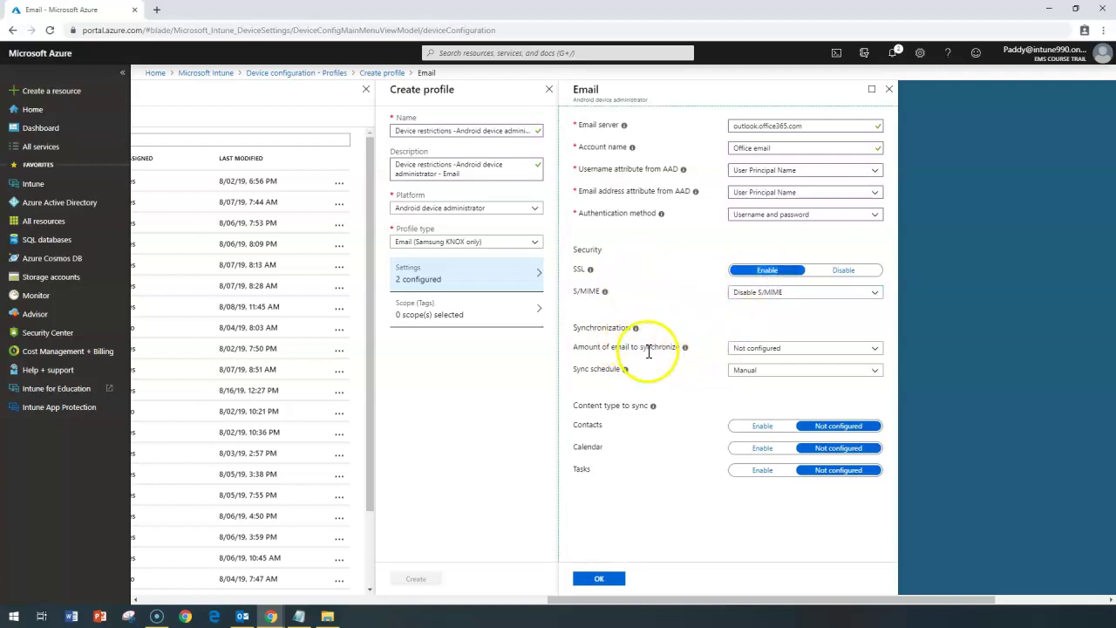
# Set the amount of email to synchronize to Unlimited
pyautogui.moveTo(577, 328); pyautogui.dragTo(628, 331)
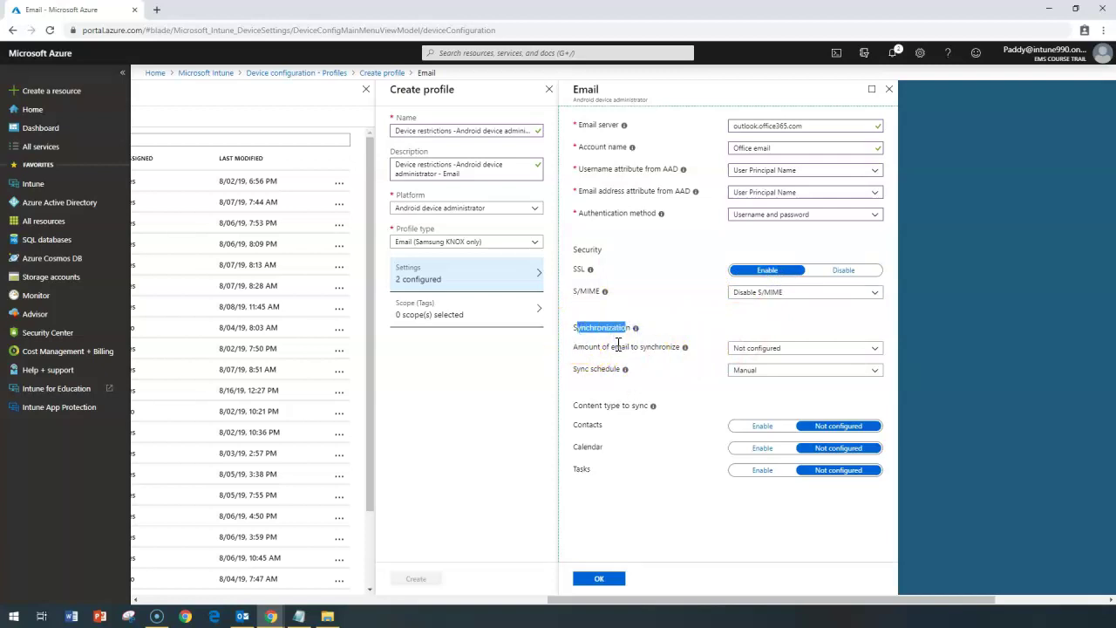
pyautogui.click(765, 351)
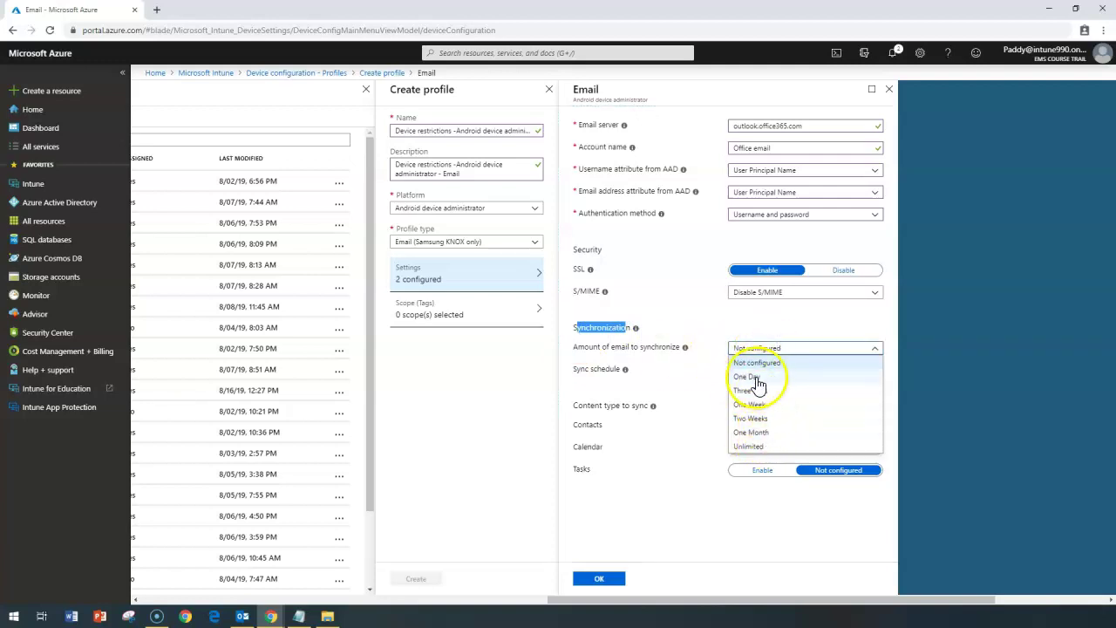
pyautogui.click(760, 448)
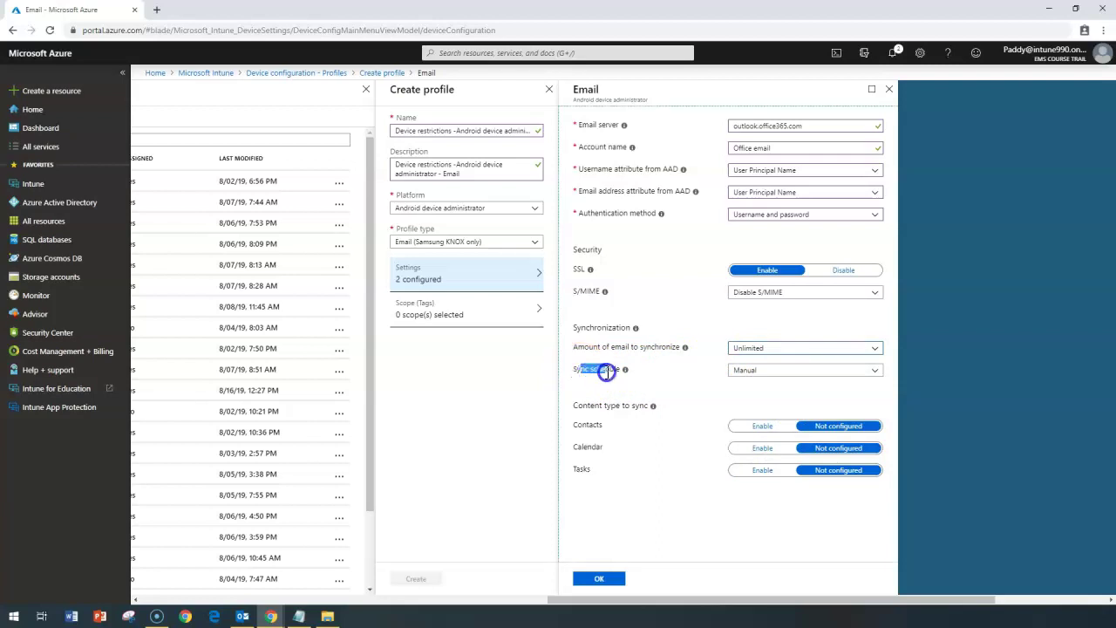
# Set the email sync schedule to 15 Minutes
pyautogui.moveTo(590, 348); pyautogui.dragTo(656, 352)
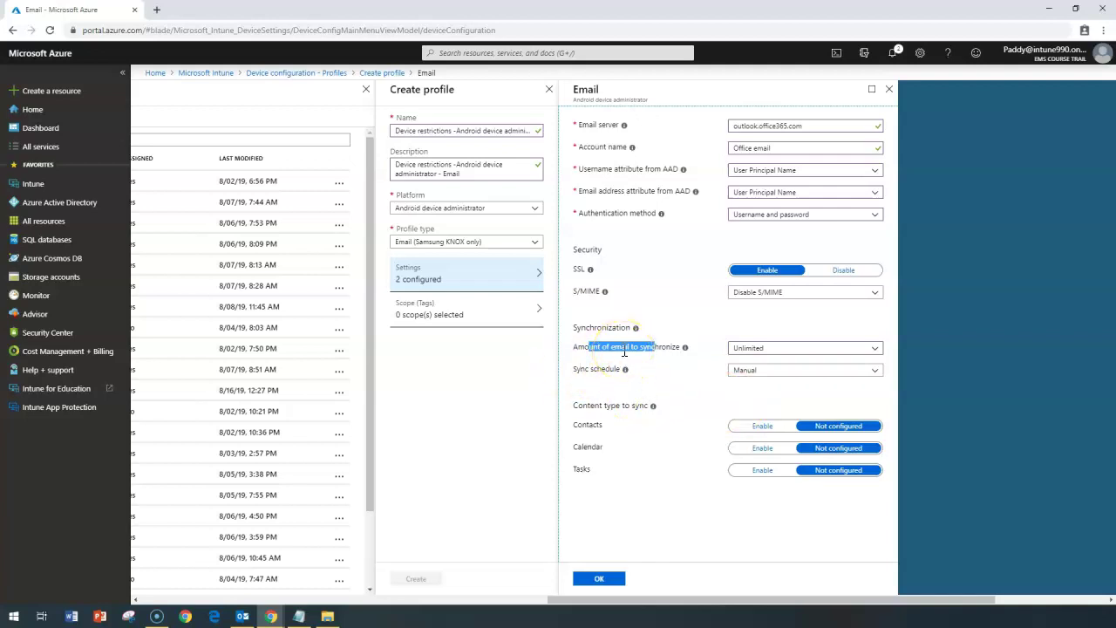
pyautogui.tripleClick(592, 368)
pyautogui.click(805, 373)
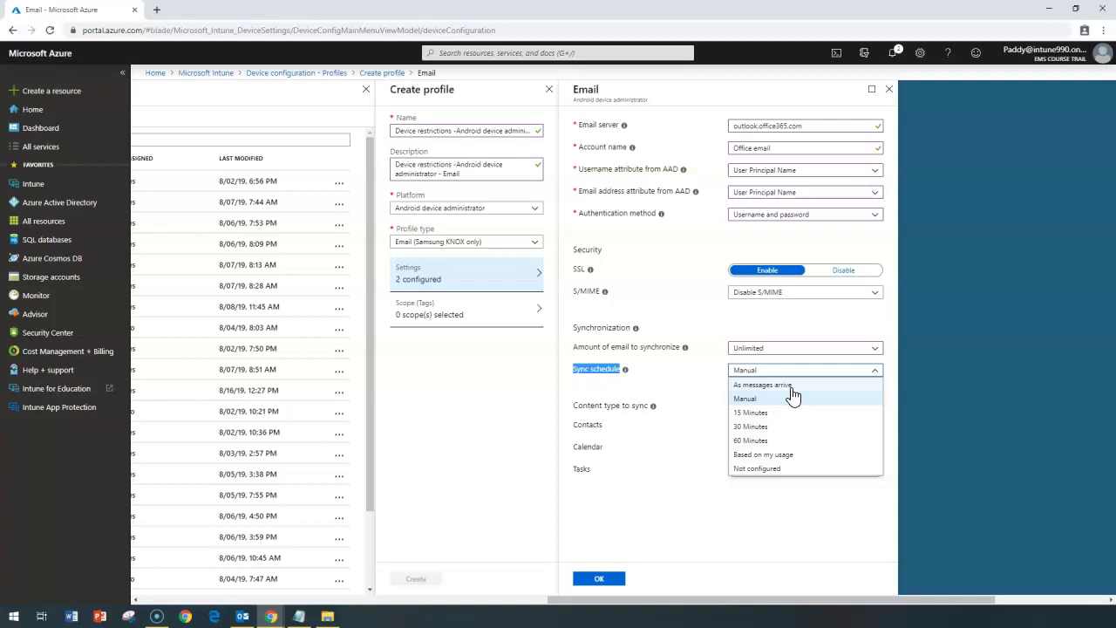
pyautogui.click(784, 468)
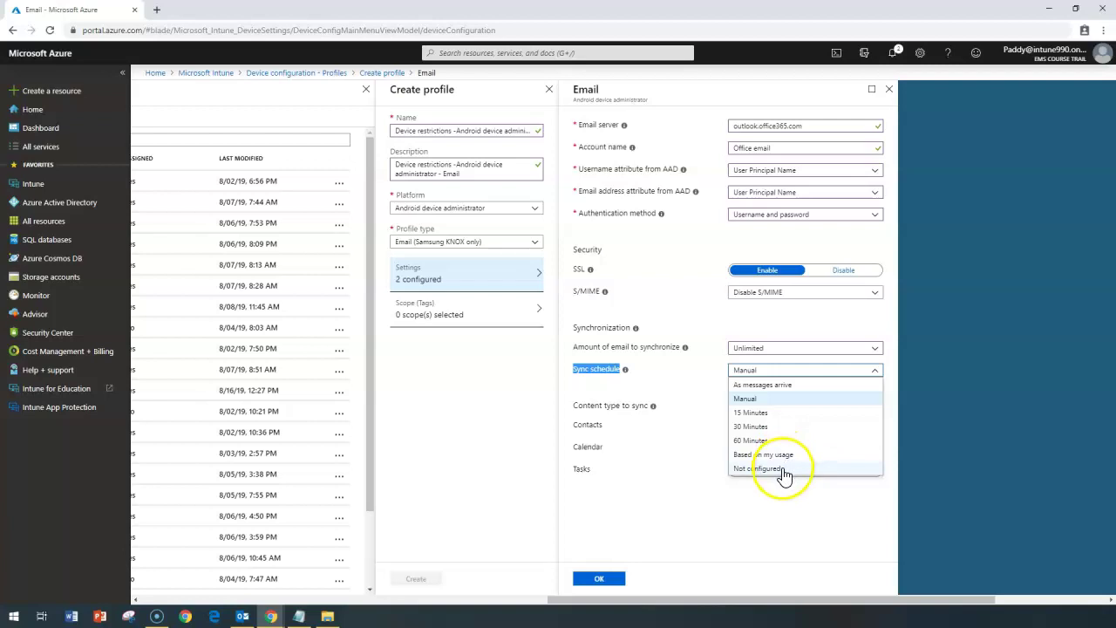
pyautogui.click(788, 472)
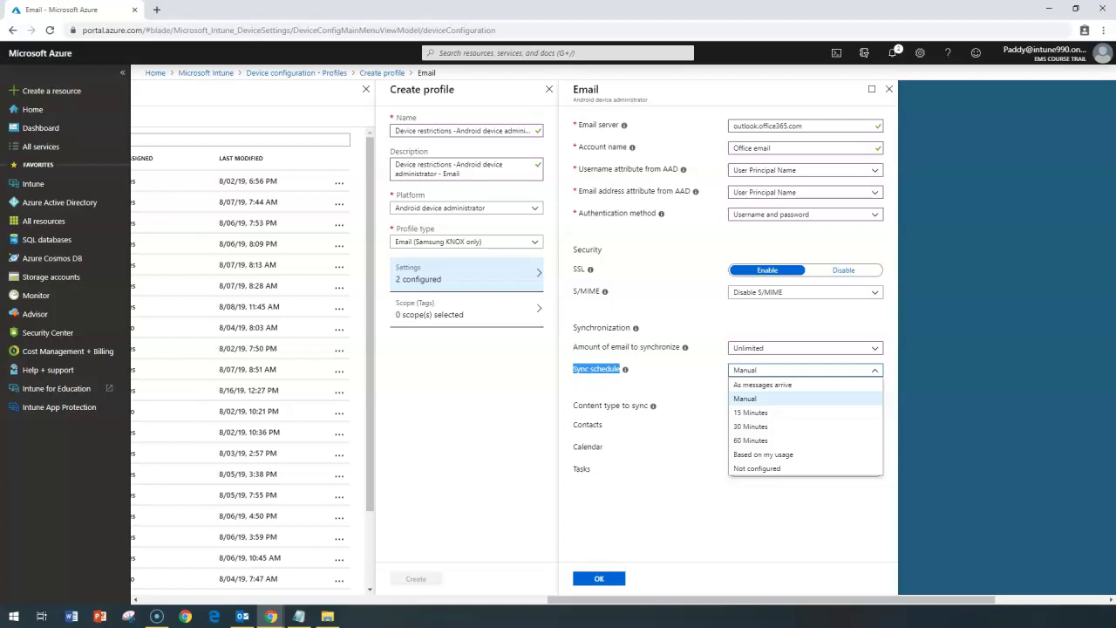
pyautogui.click(766, 412)
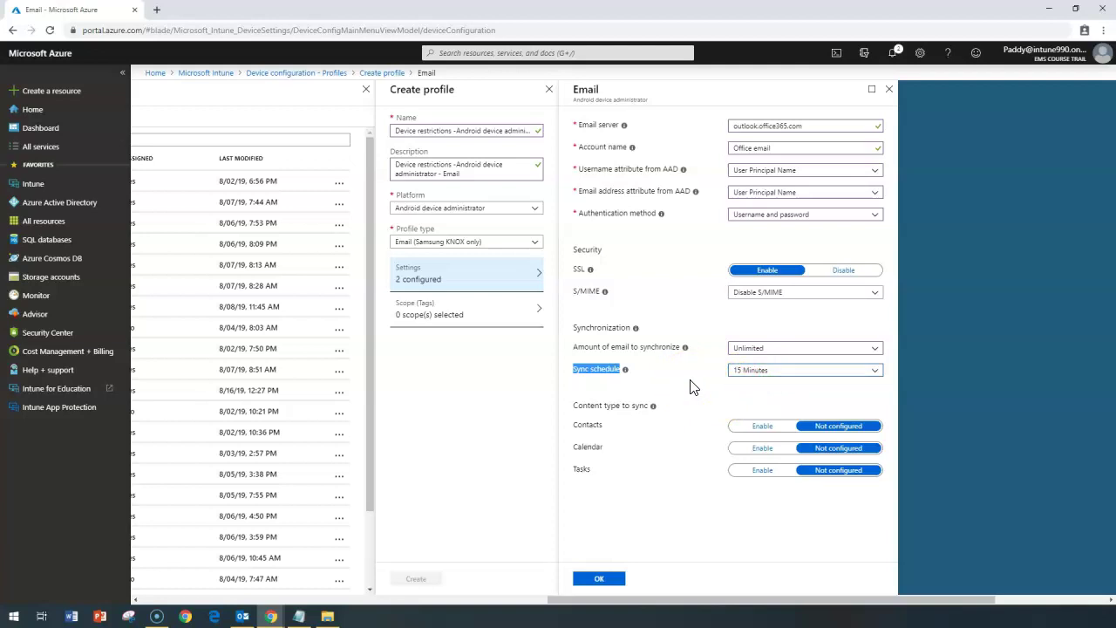
# Enable syncing of contacts, calendar and tasks, and confirm the email settings
pyautogui.moveTo(590, 407); pyautogui.dragTo(636, 410)
pyautogui.click(638, 423)
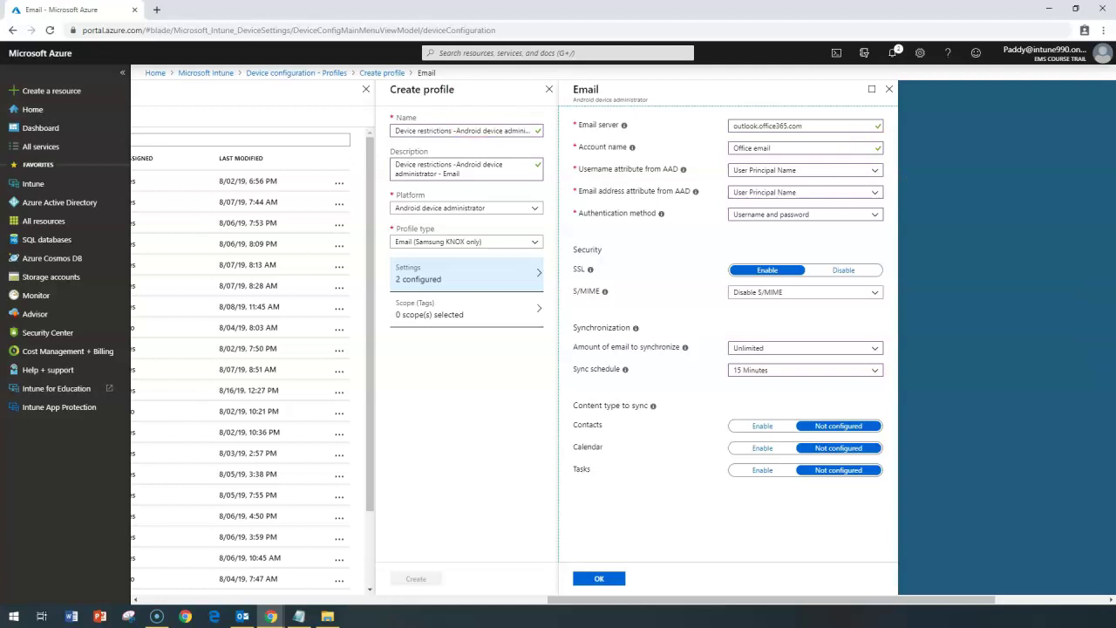
pyautogui.moveTo(573, 407); pyautogui.dragTo(617, 405)
pyautogui.click(758, 426)
pyautogui.moveTo(587, 447); pyautogui.dragTo(607, 448)
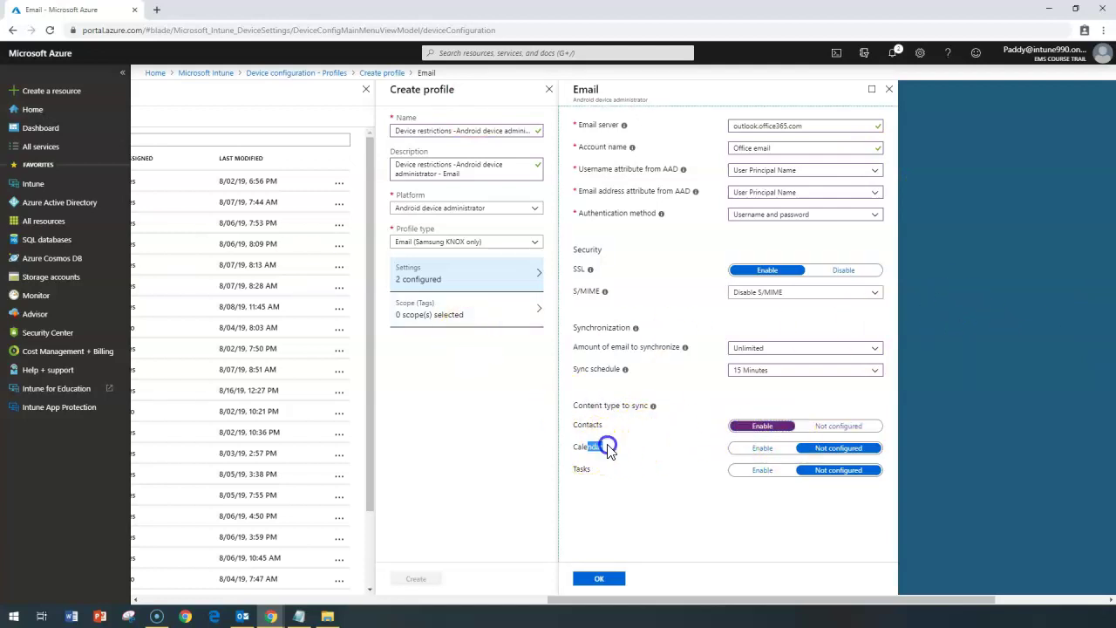
pyautogui.click(761, 447)
pyautogui.click(761, 470)
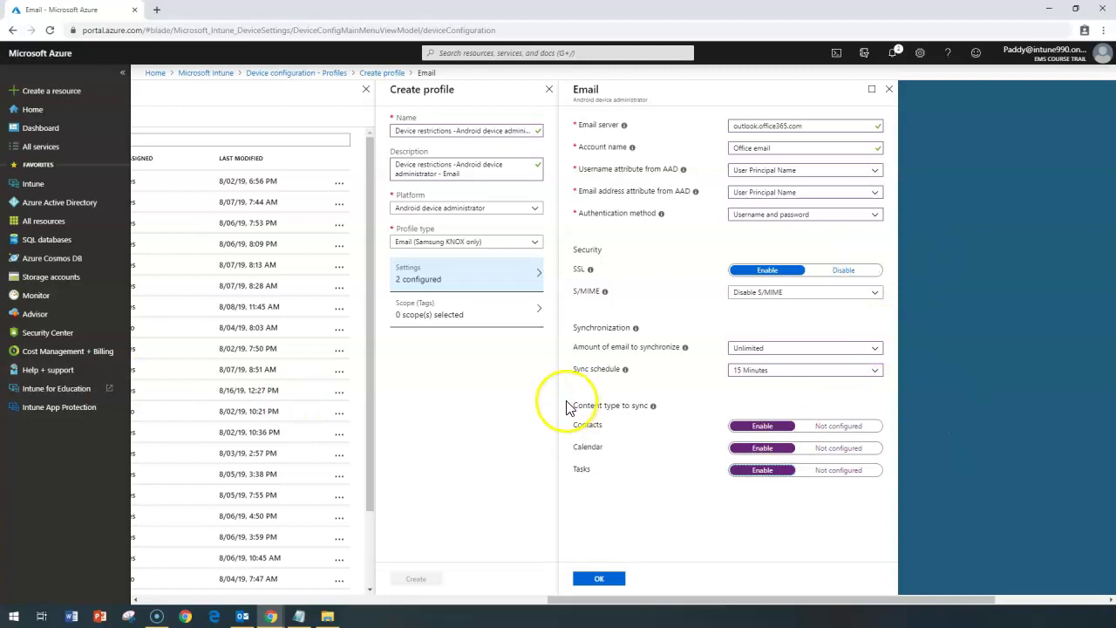
pyautogui.click(598, 578)
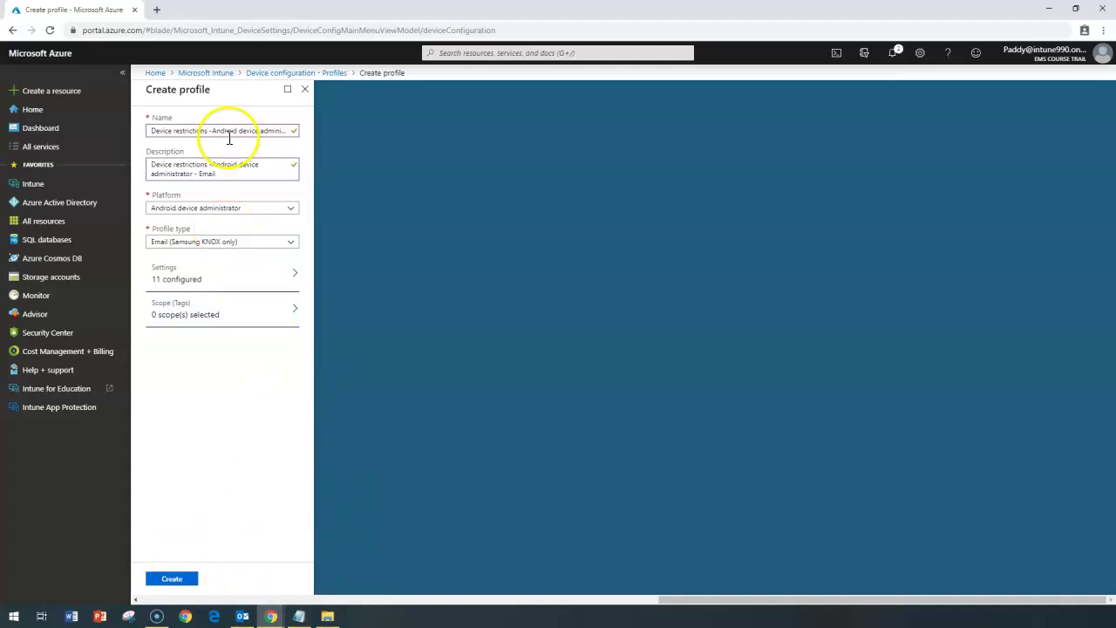
# Change the profile type to Trusted certificate and choose Trusted CA.cer as its certificate file
pyautogui.click(229, 242)
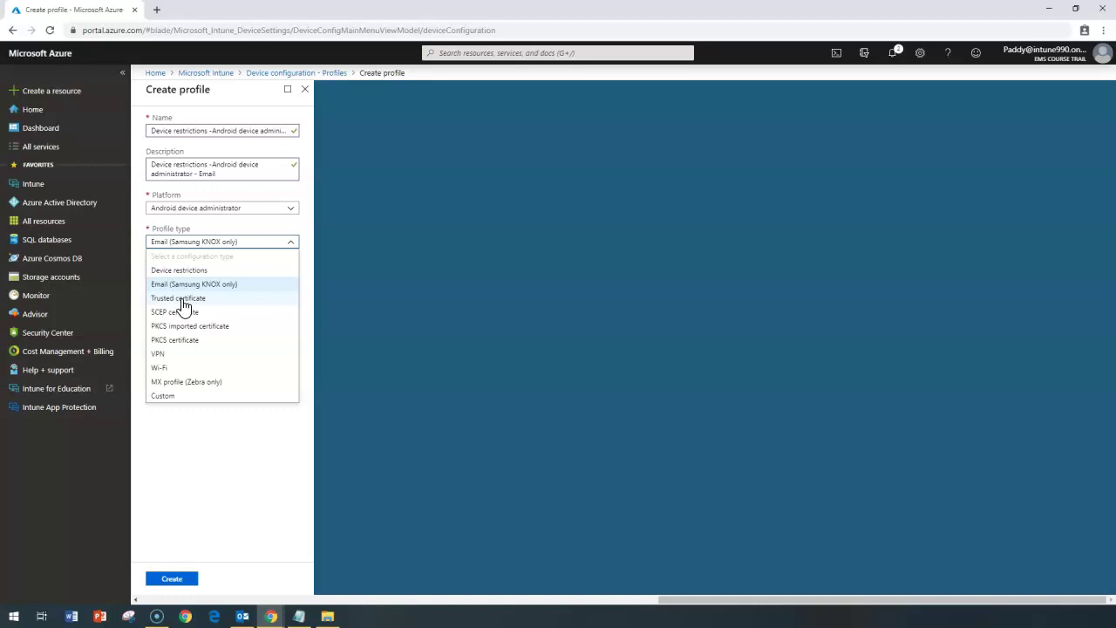
pyautogui.click(243, 586)
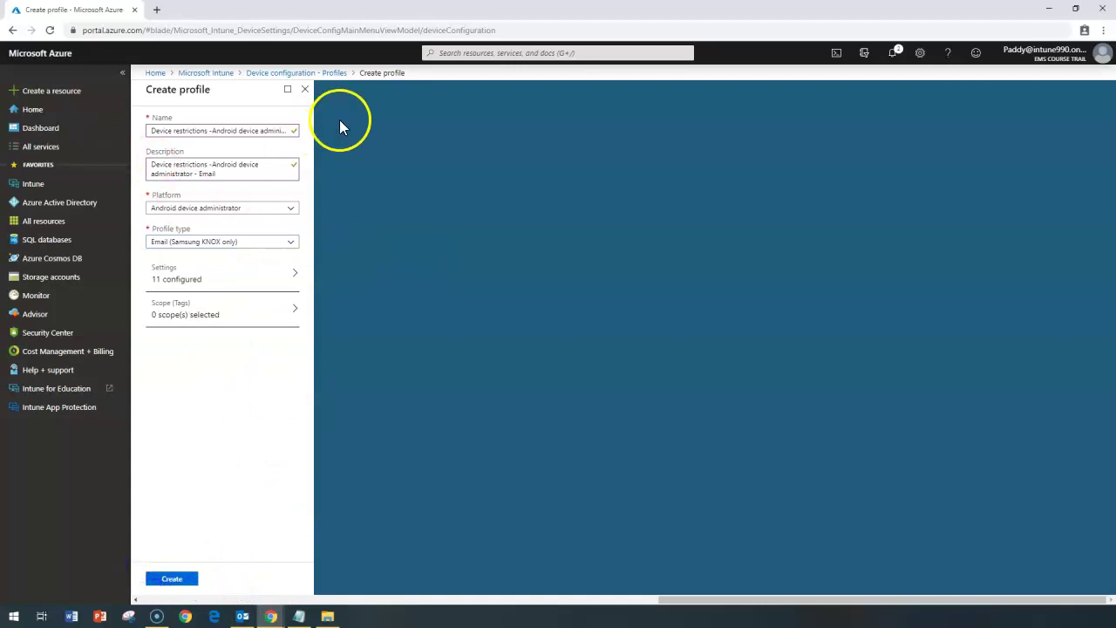
pyautogui.click(208, 245)
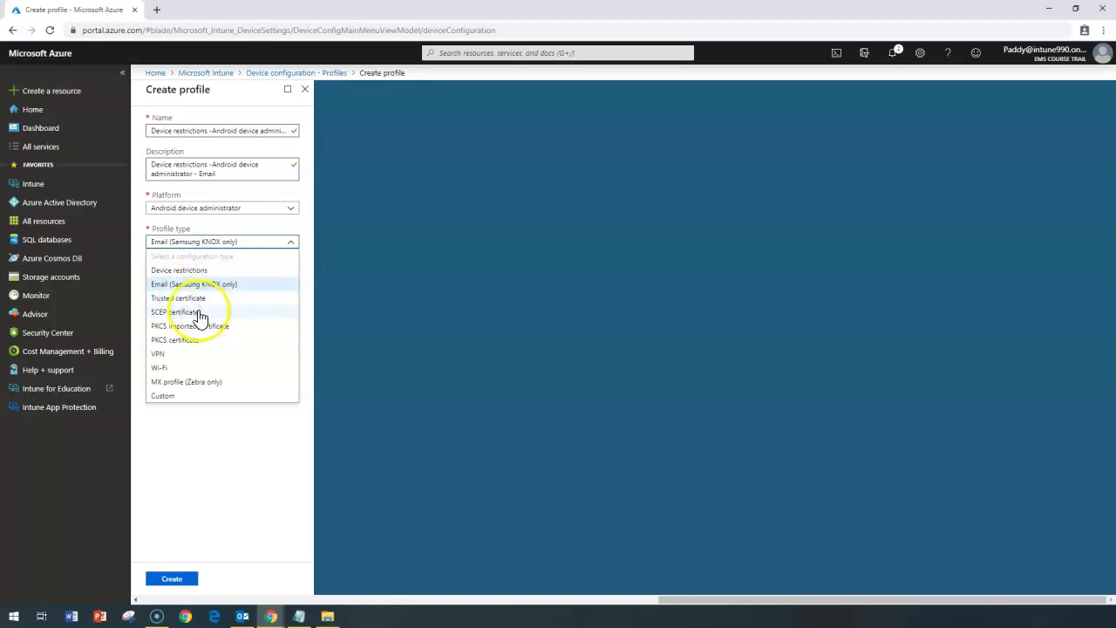
pyautogui.click(193, 300)
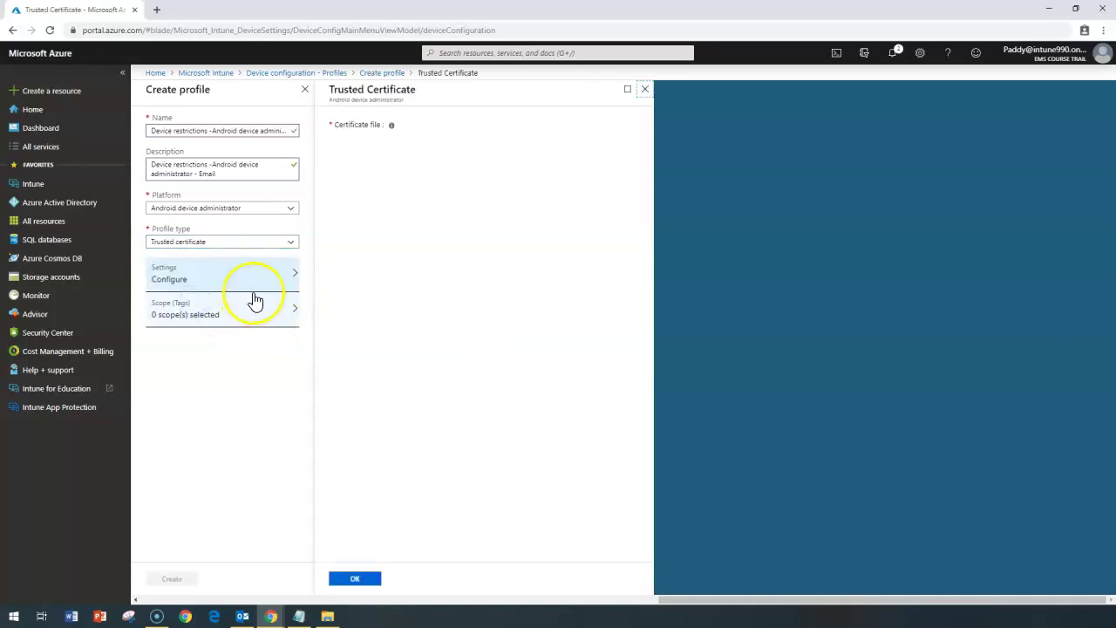
pyautogui.click(634, 162)
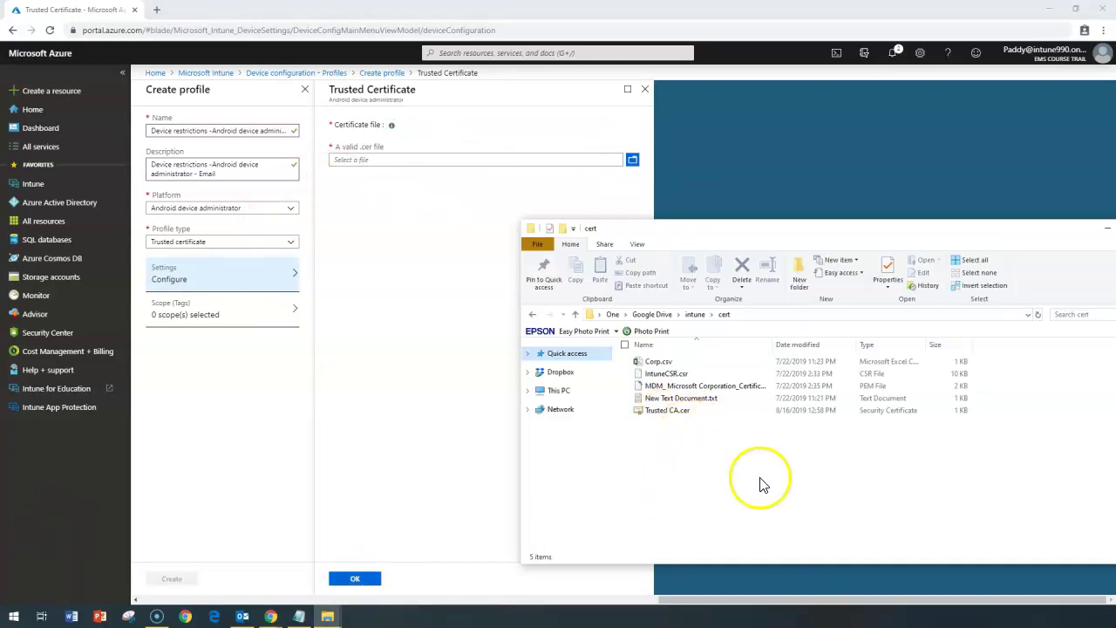
pyautogui.click(761, 316)
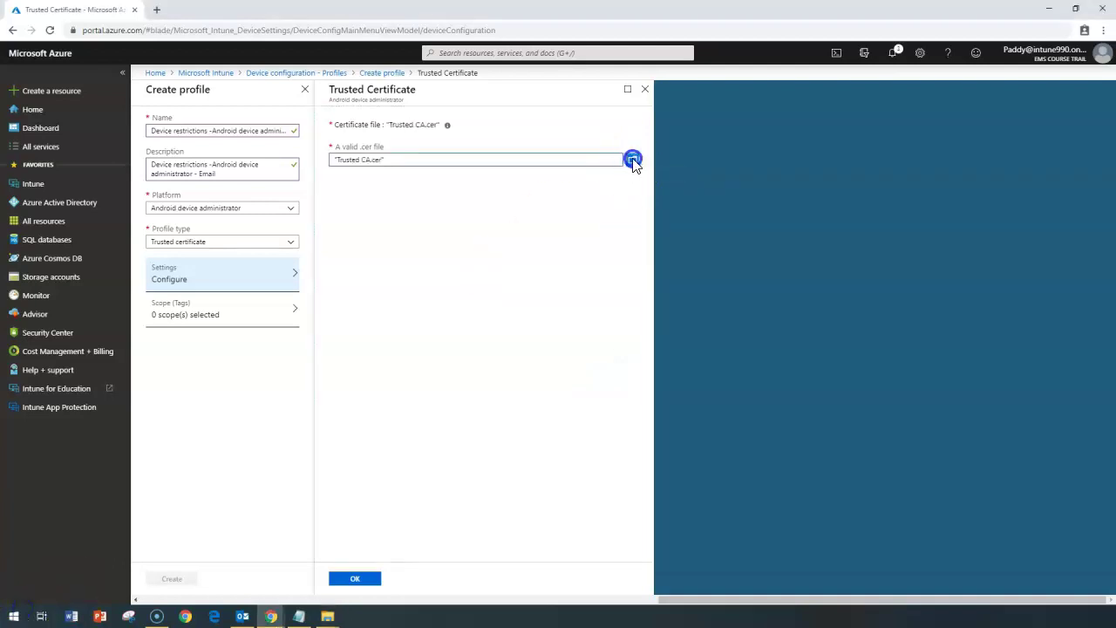
pyautogui.click(633, 161)
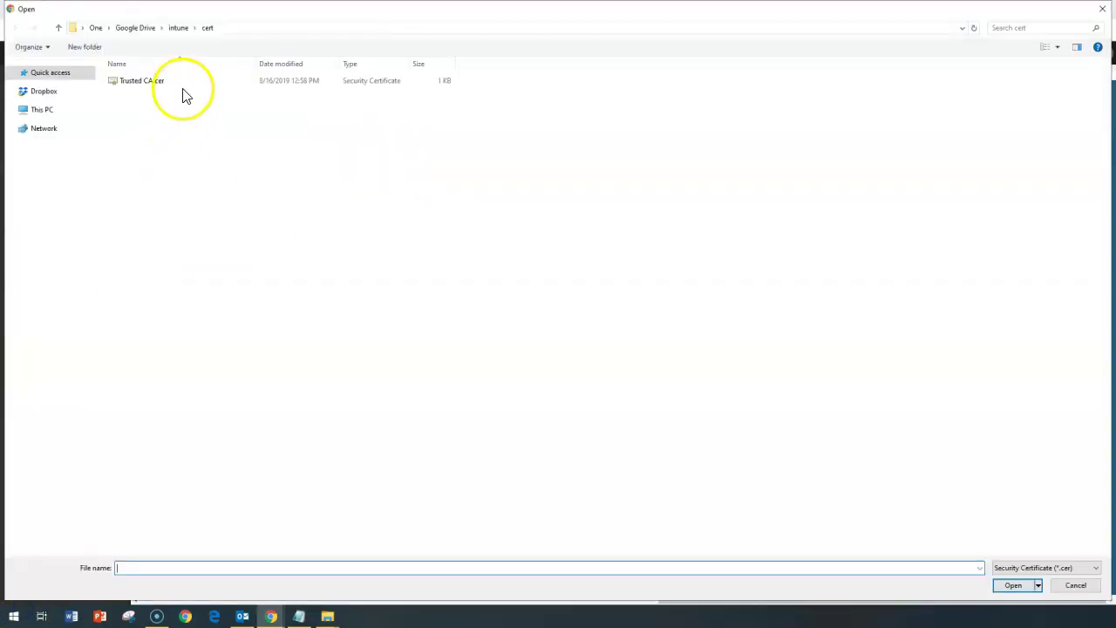
pyautogui.doubleClick(142, 80)
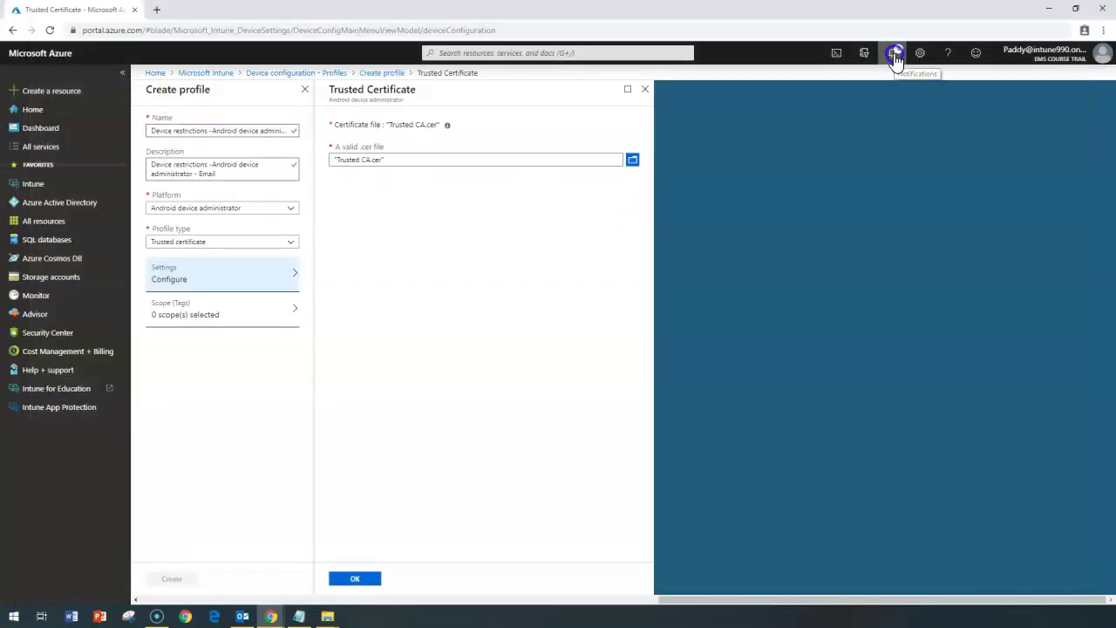
# Check the notifications for the certificate upload, then confirm the Trusted Certificate settings
pyautogui.click(894, 54)
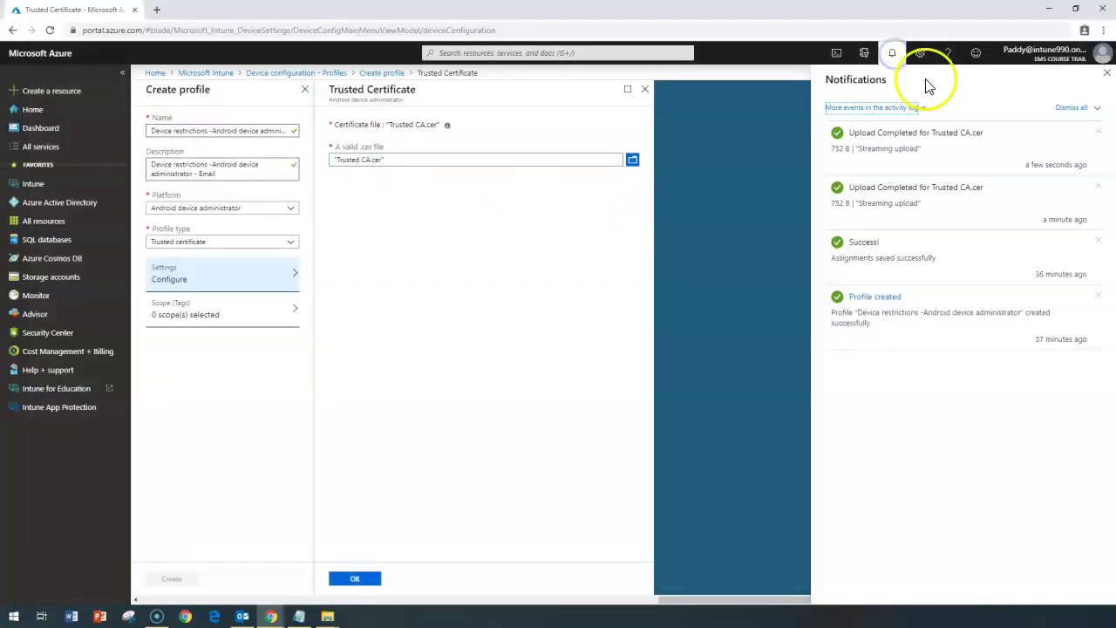
pyautogui.click(1105, 73)
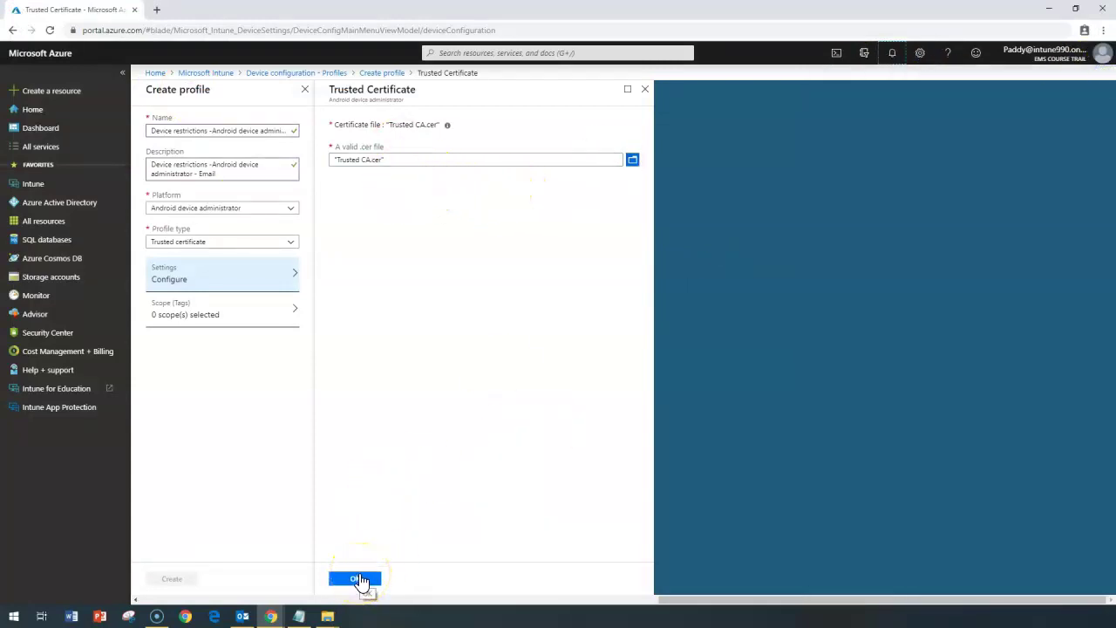
pyautogui.click(361, 578)
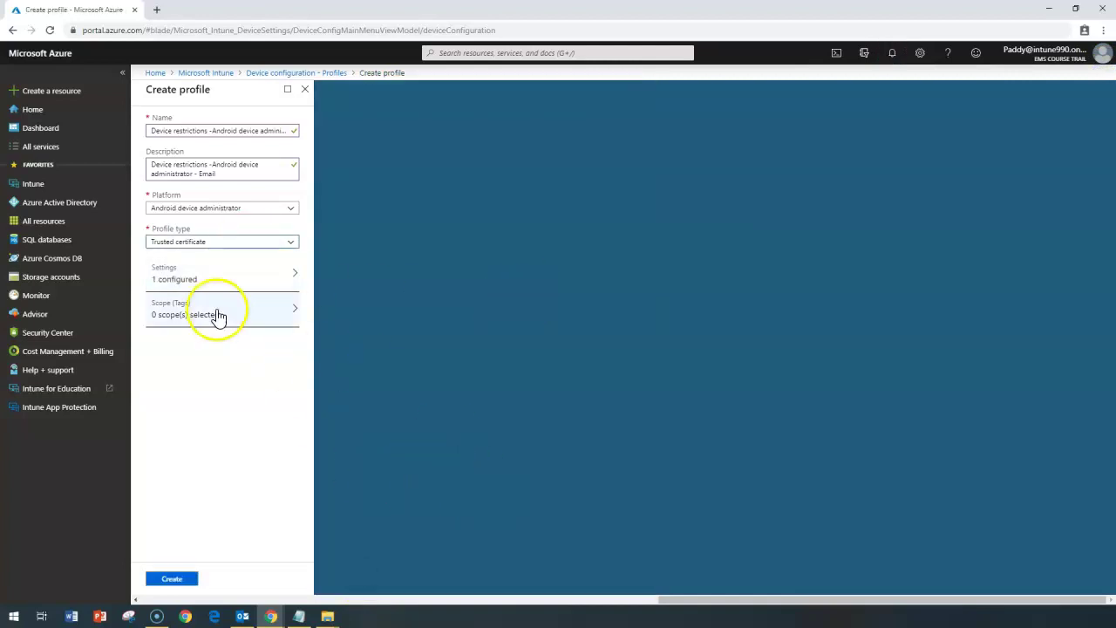
# Change the profile type to VPN and name the connection Redmond office VPN
pyautogui.click(250, 251)
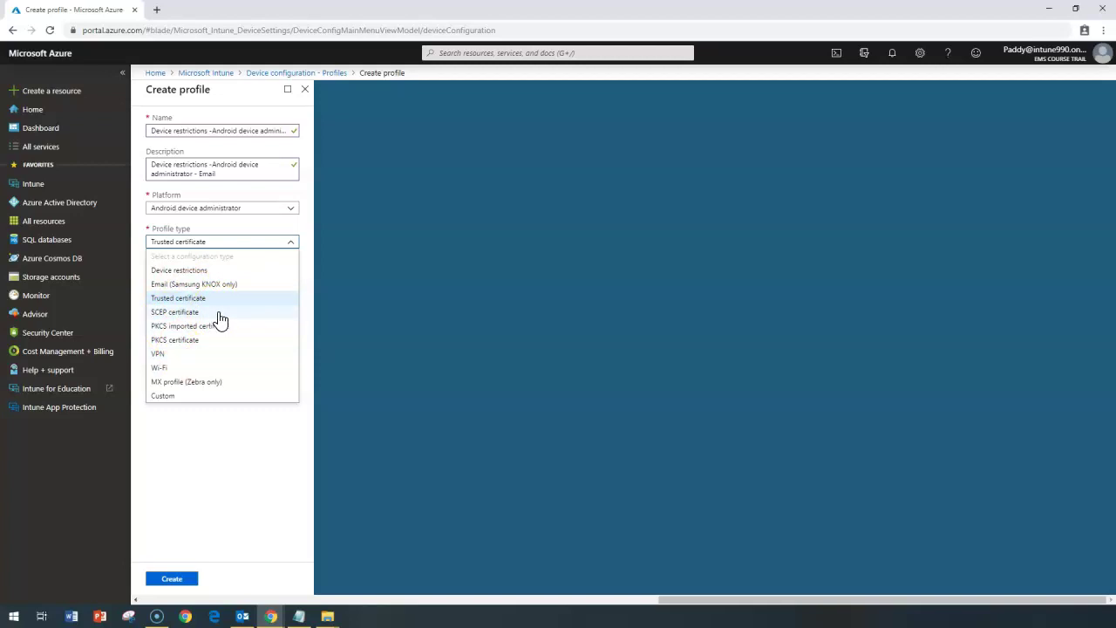
pyautogui.click(164, 354)
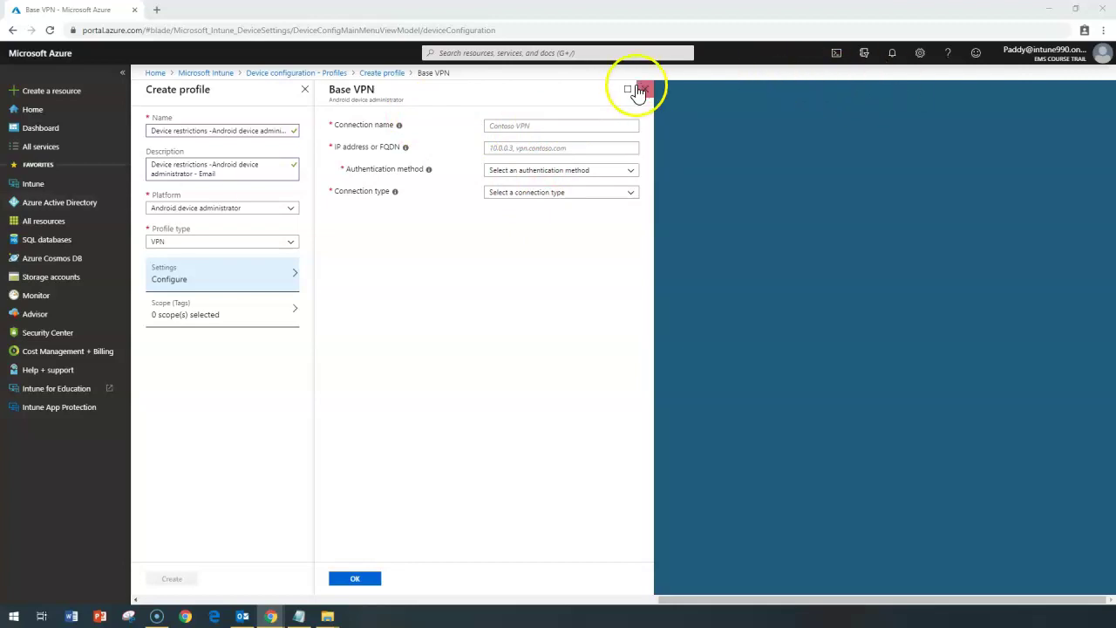
pyautogui.click(542, 125)
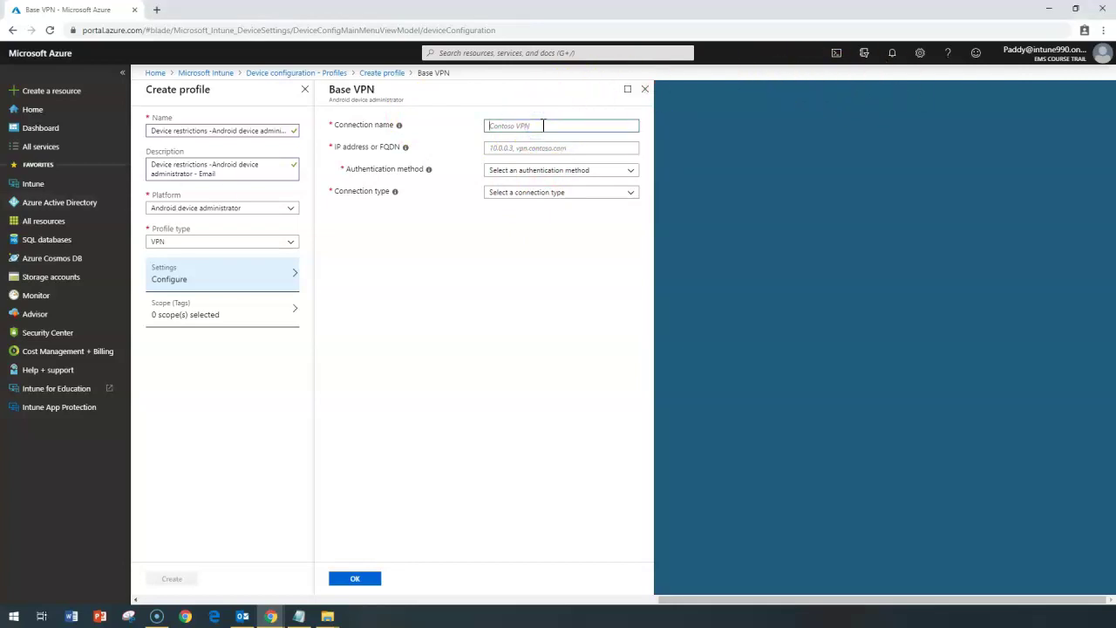
pyautogui.write('Redmond office VPN')
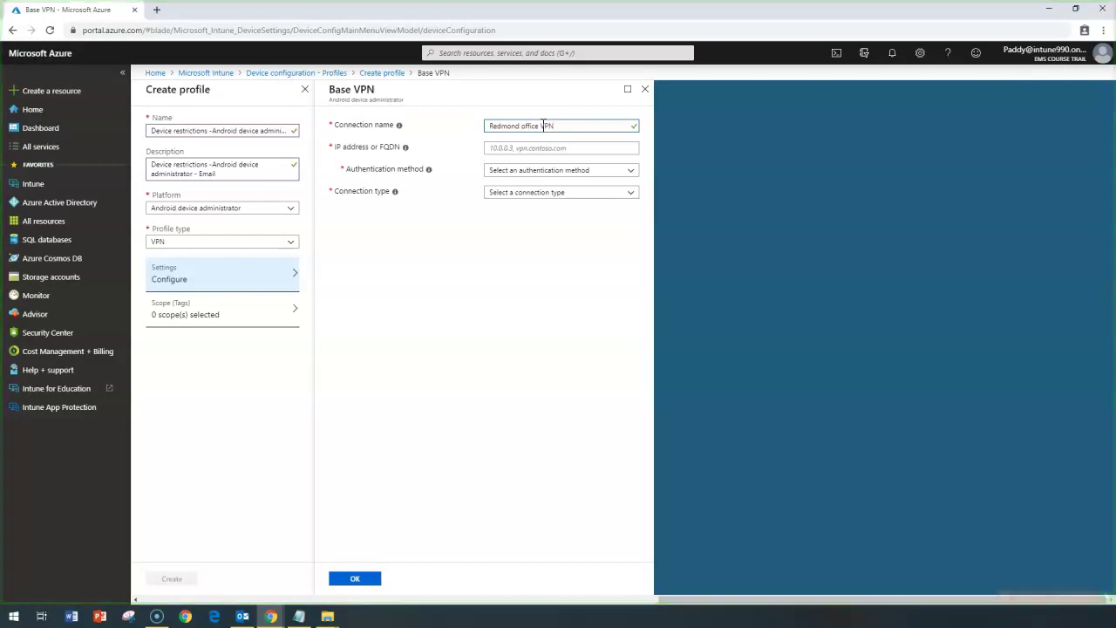
pyautogui.click(541, 126)
pyautogui.moveTo(554, 127); pyautogui.dragTo(472, 128)
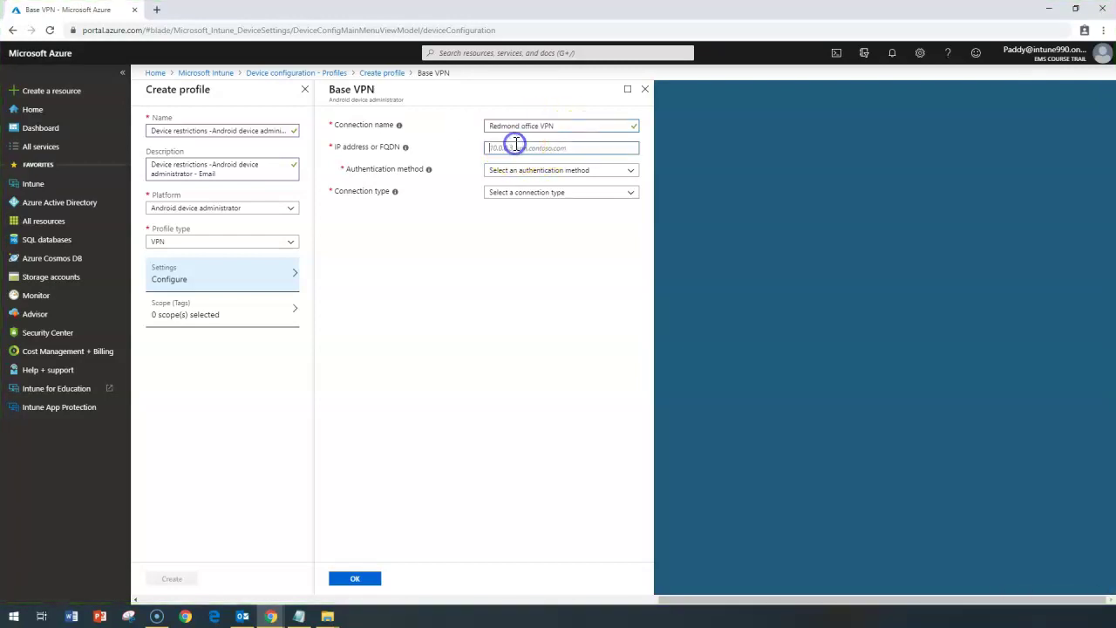
# Set the VPN's IP address to 203.153.21.5 and its authentication method to Username and password
pyautogui.click(523, 147)
pyautogui.moveTo(496, 126); pyautogui.dragTo(570, 126)
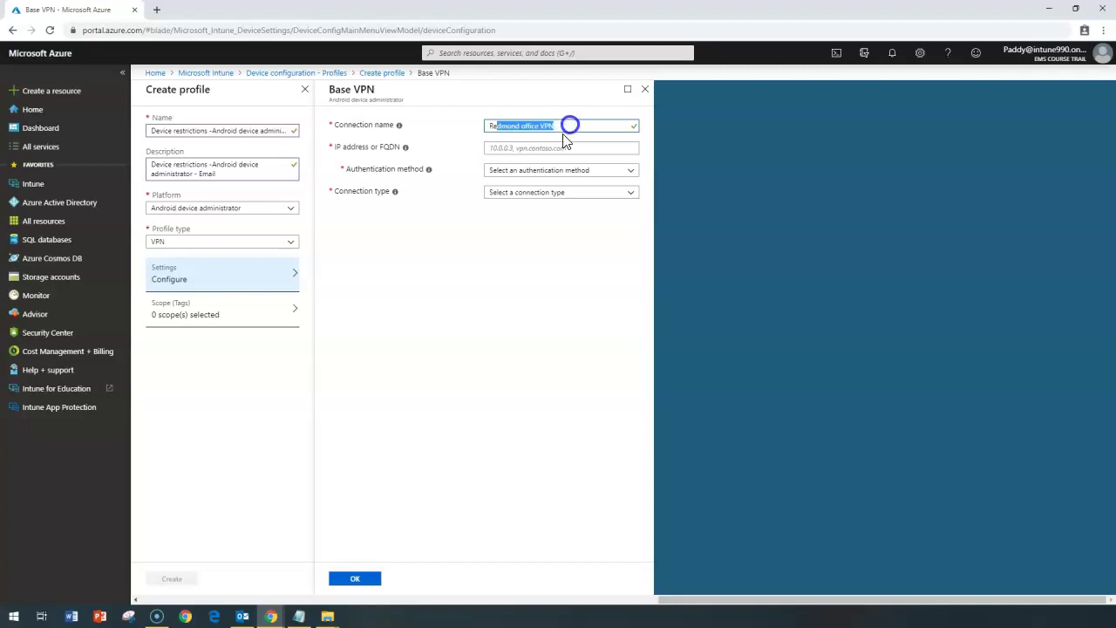
pyautogui.click(548, 146)
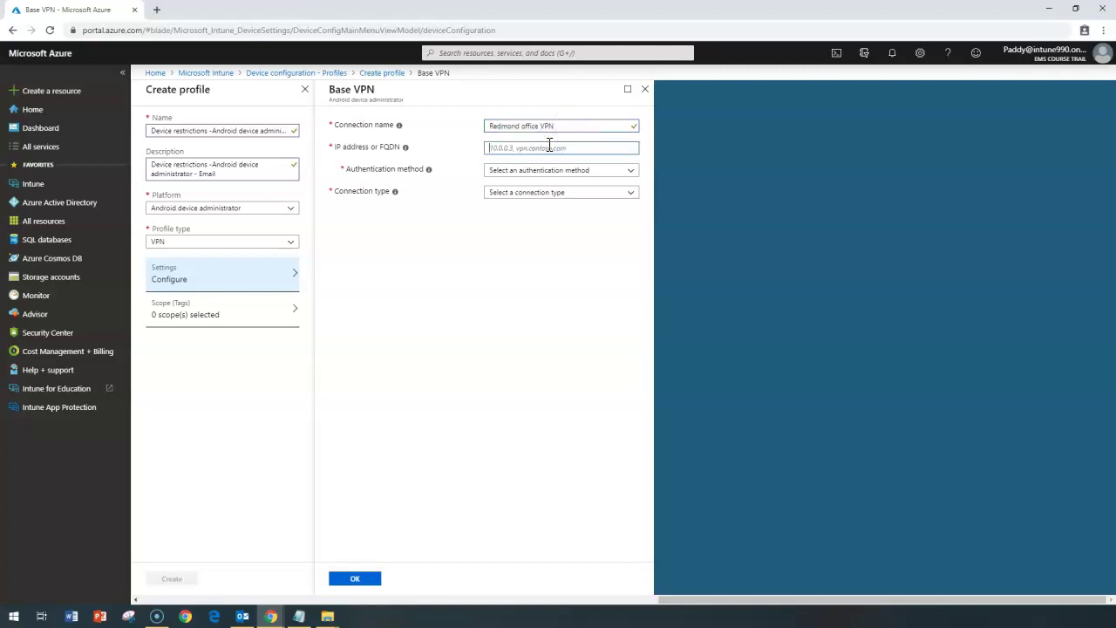
pyautogui.write('203.153.21.3')
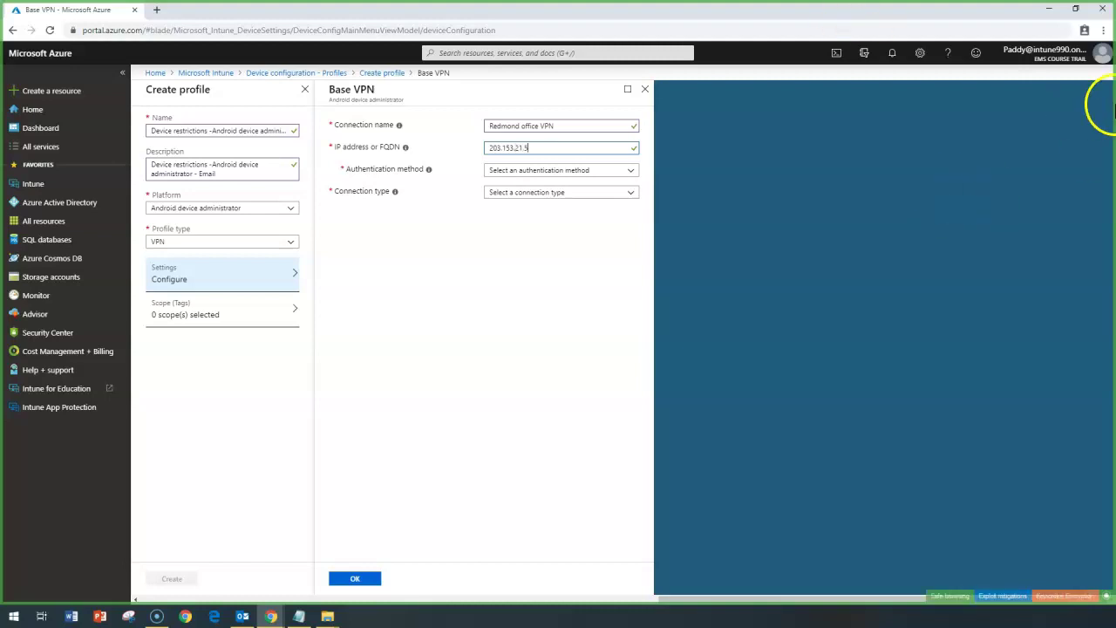
pyautogui.click(548, 170)
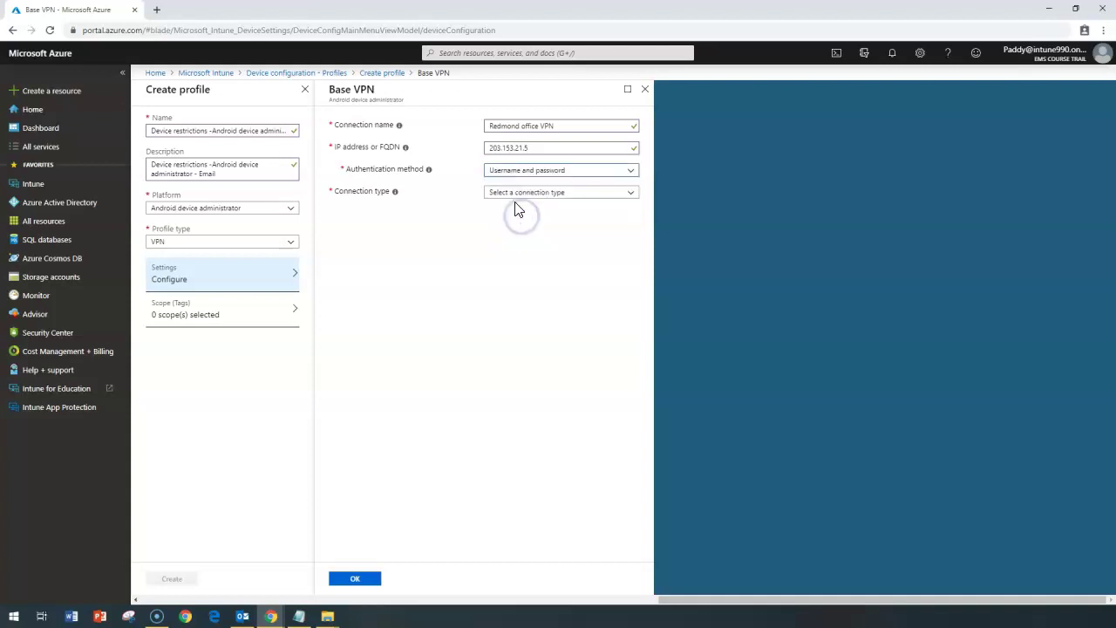
# Set the VPN connection type to Cisco AnyConnect and confirm the VPN settings
pyautogui.click(512, 194)
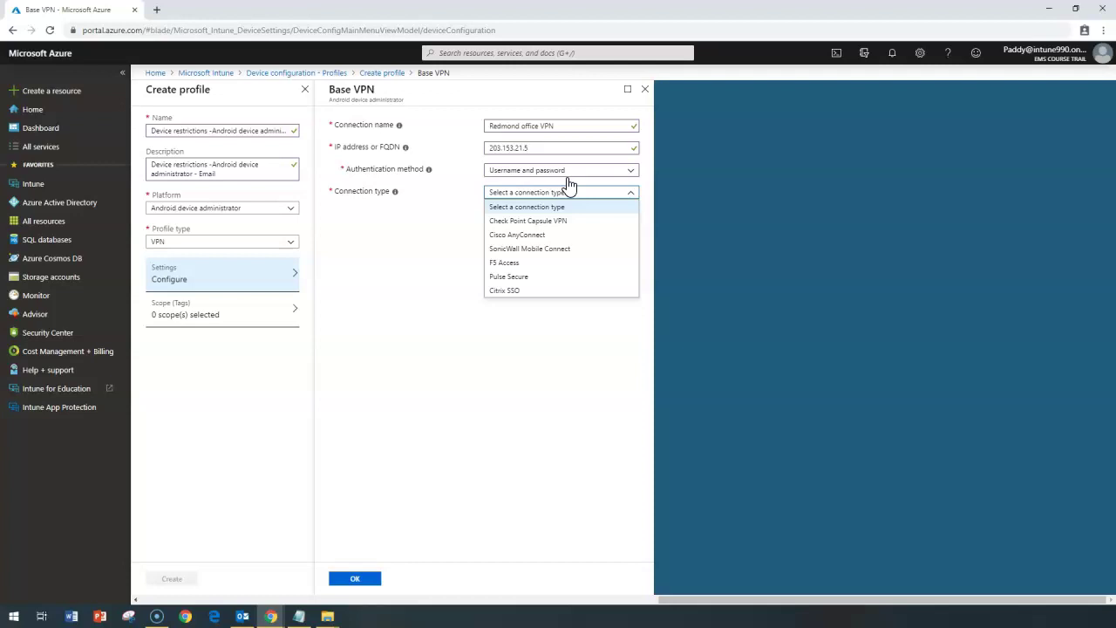
pyautogui.click(413, 281)
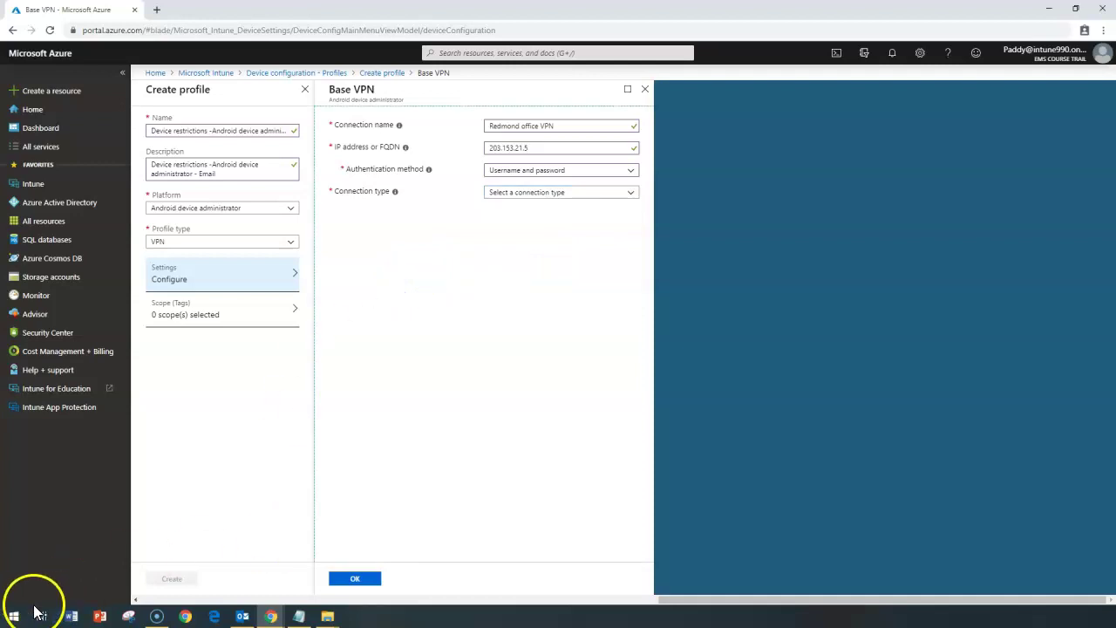
pyautogui.click(557, 195)
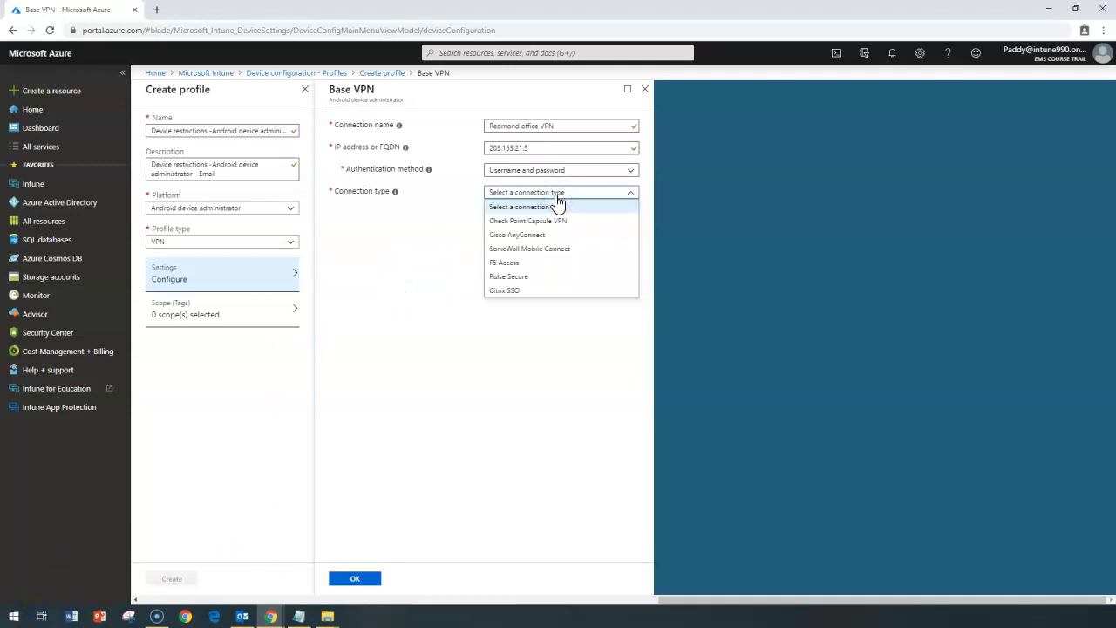
pyautogui.click(539, 274)
pyautogui.moveTo(553, 125); pyautogui.dragTo(482, 123)
pyautogui.click(548, 193)
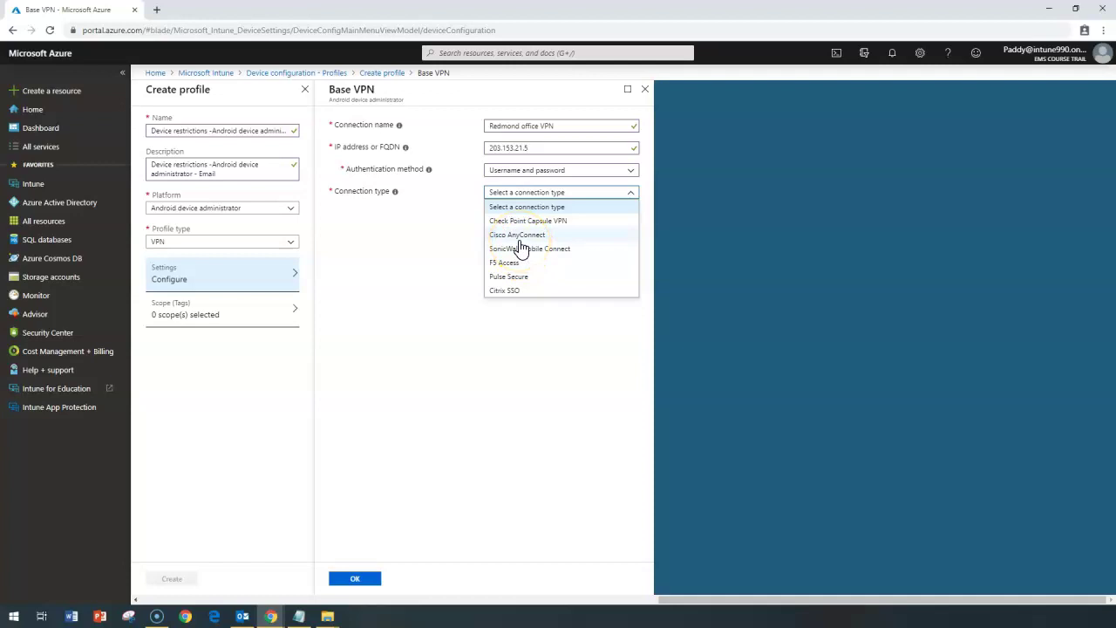
pyautogui.click(519, 237)
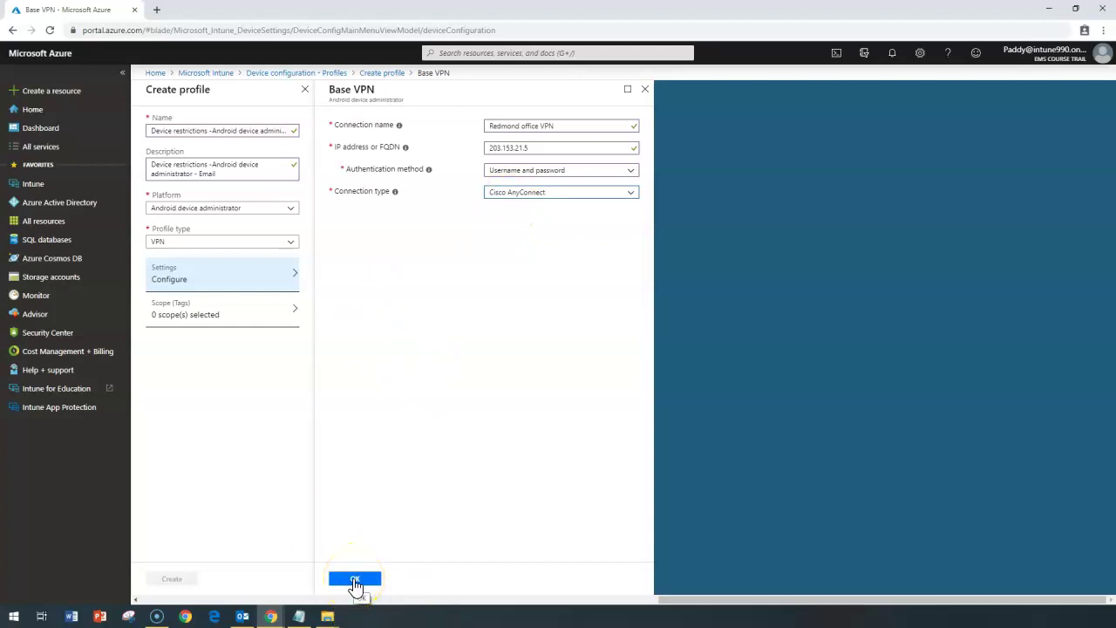
pyautogui.click(355, 580)
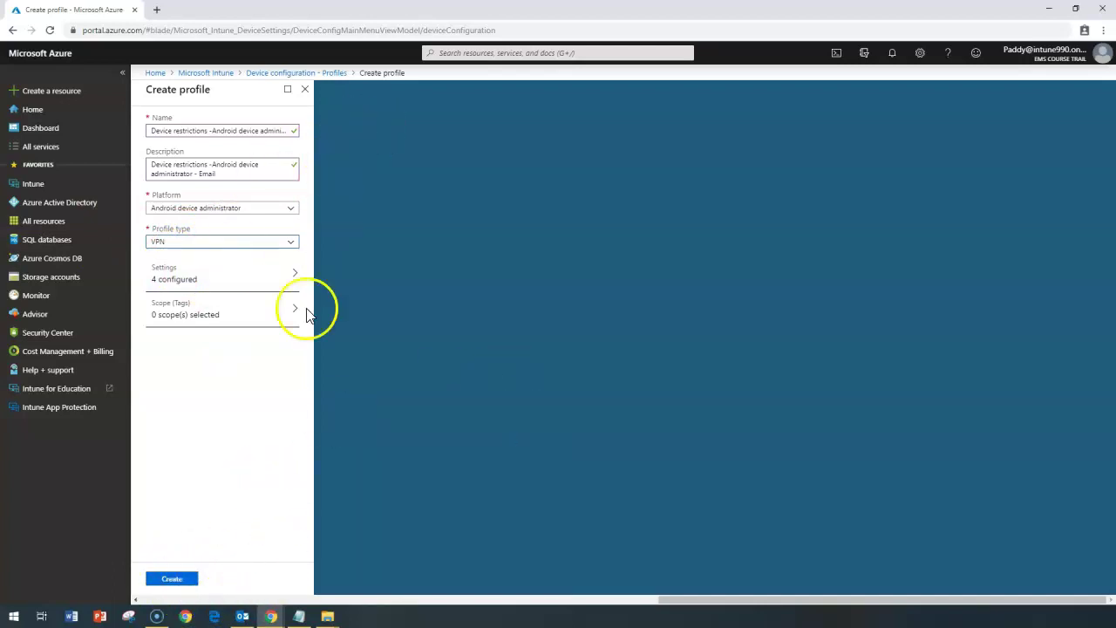
# Change the profile type to Wi-Fi and set the Wi-Fi type to Basic
pyautogui.click(232, 250)
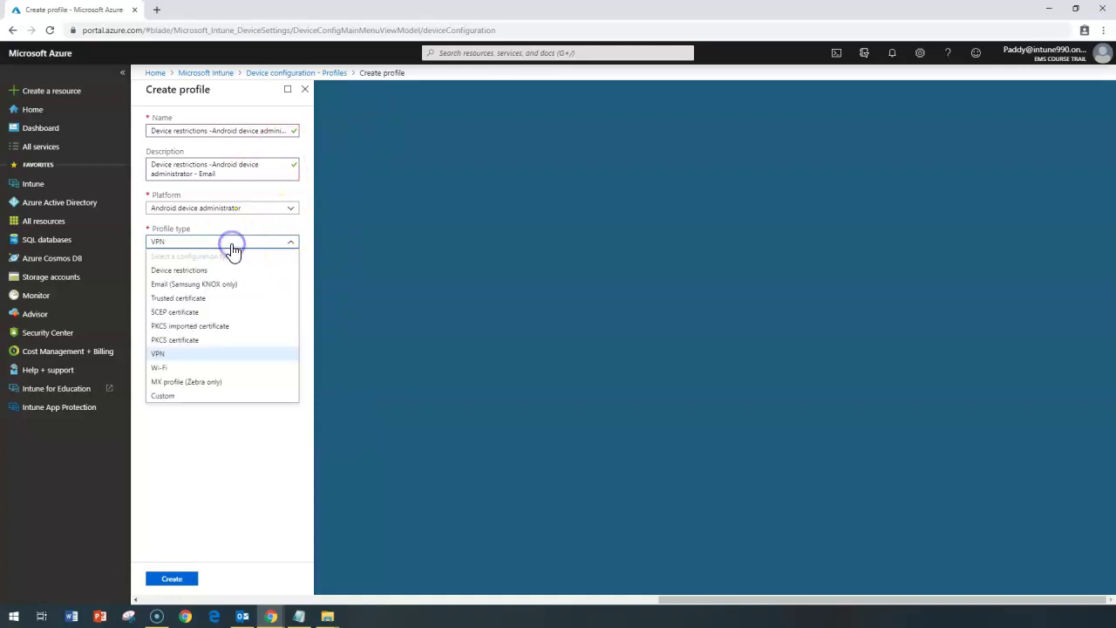
pyautogui.click(179, 368)
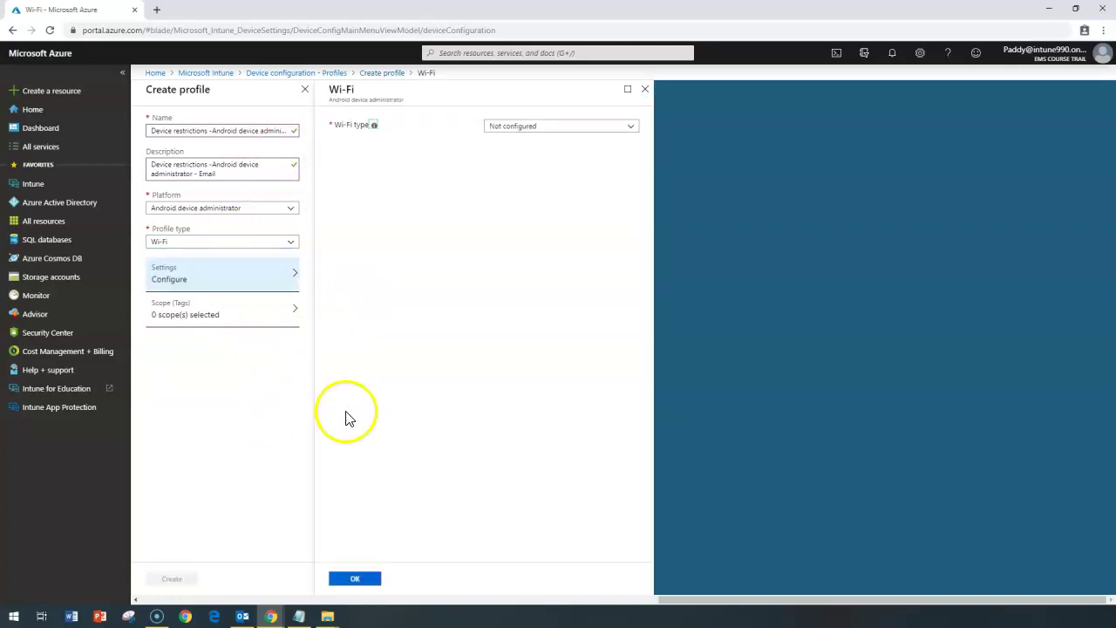
pyautogui.click(551, 129)
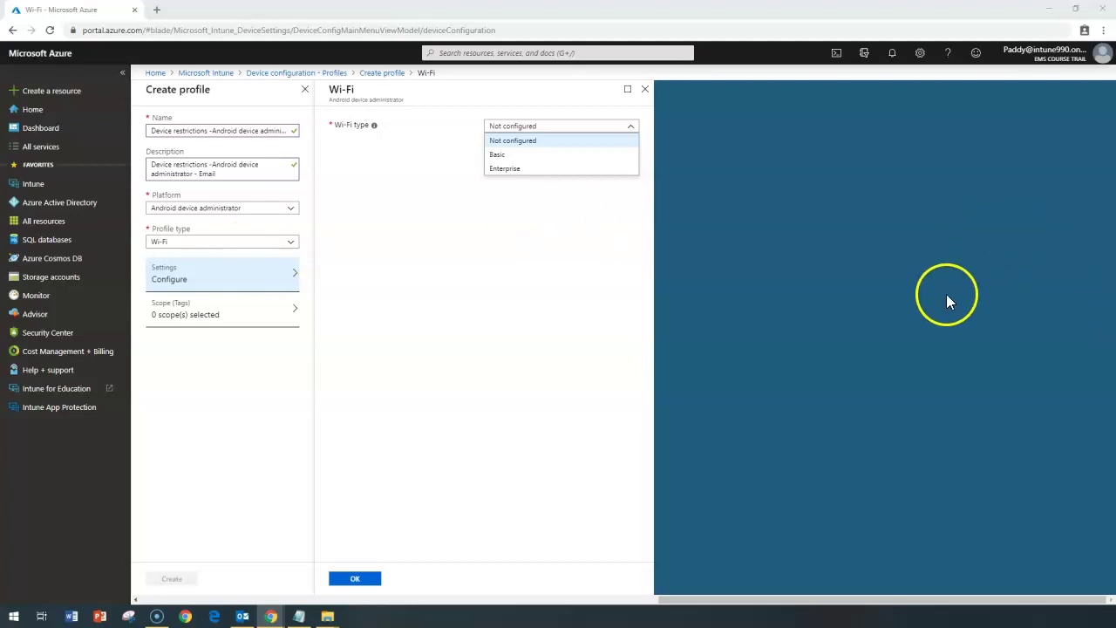
pyautogui.click(499, 154)
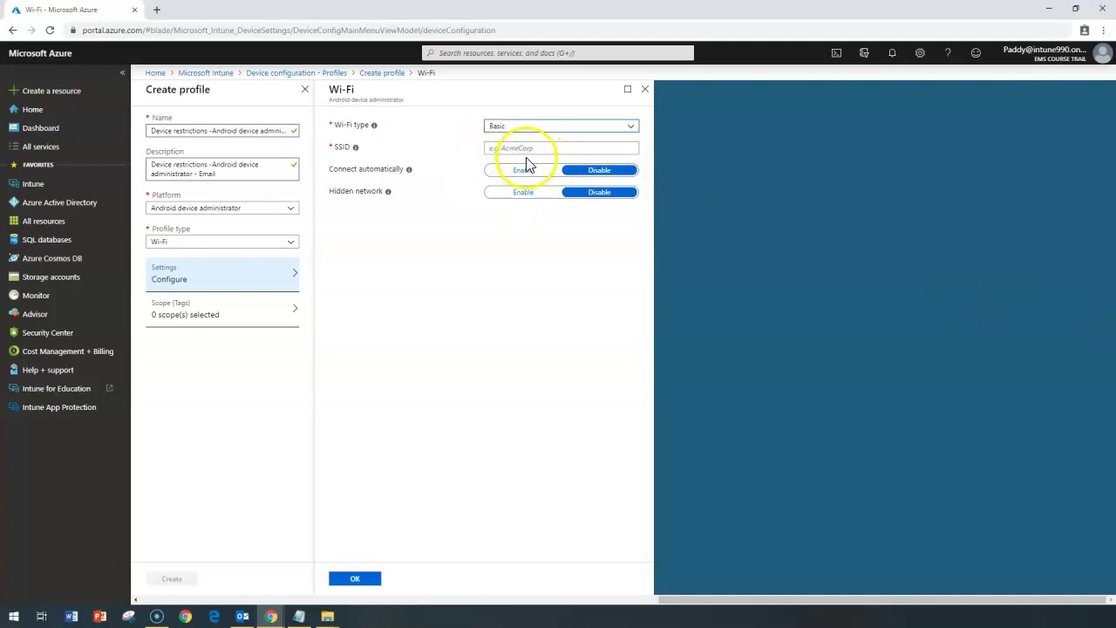
# Enable the Hidden network option for the Basic Wi-Fi type
pyautogui.click(517, 150)
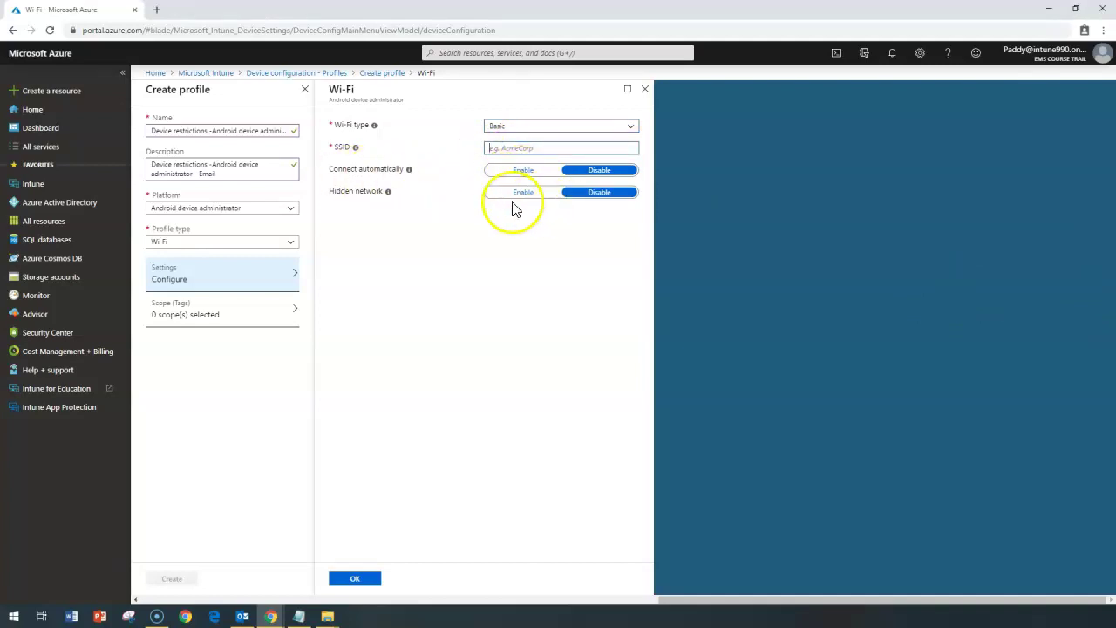
pyautogui.moveTo(336, 146); pyautogui.dragTo(346, 148)
pyautogui.click(353, 190)
pyautogui.click(26, 601)
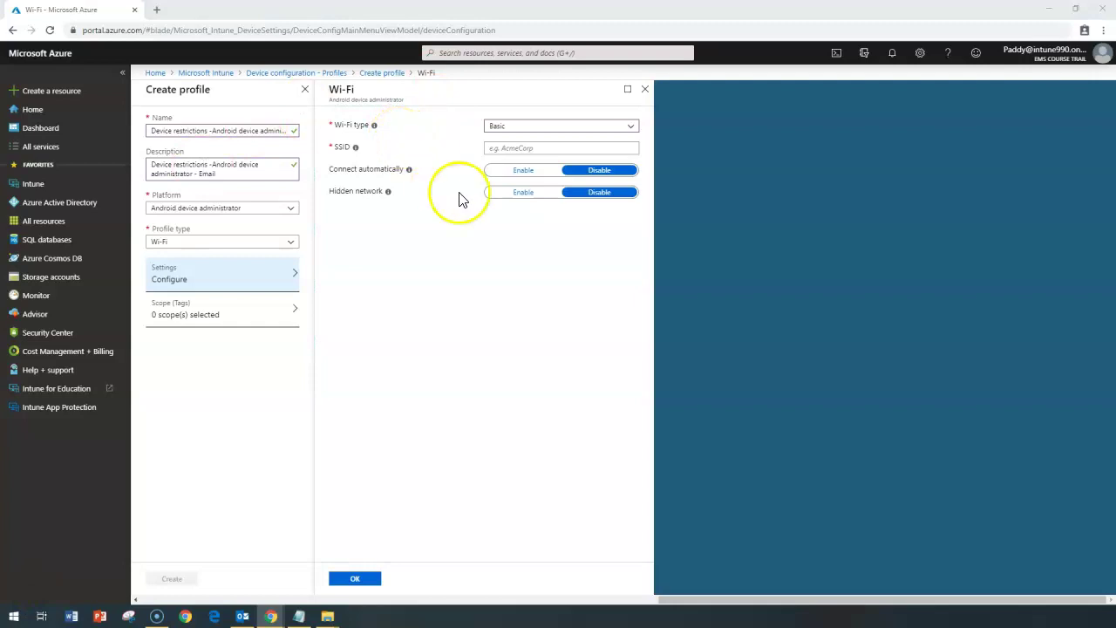
pyautogui.click(510, 200)
pyautogui.click(335, 147)
pyautogui.doubleClick(335, 146)
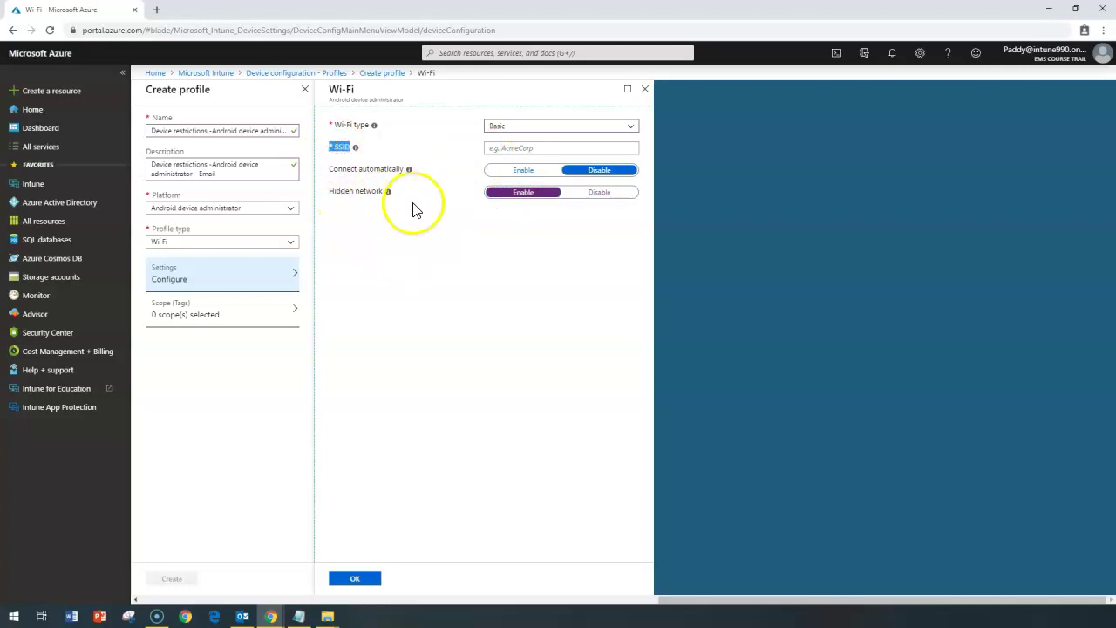
# Change the Wi-Fi type to Enterprise and set its EAP type to EAP - TLS
pyautogui.click(506, 131)
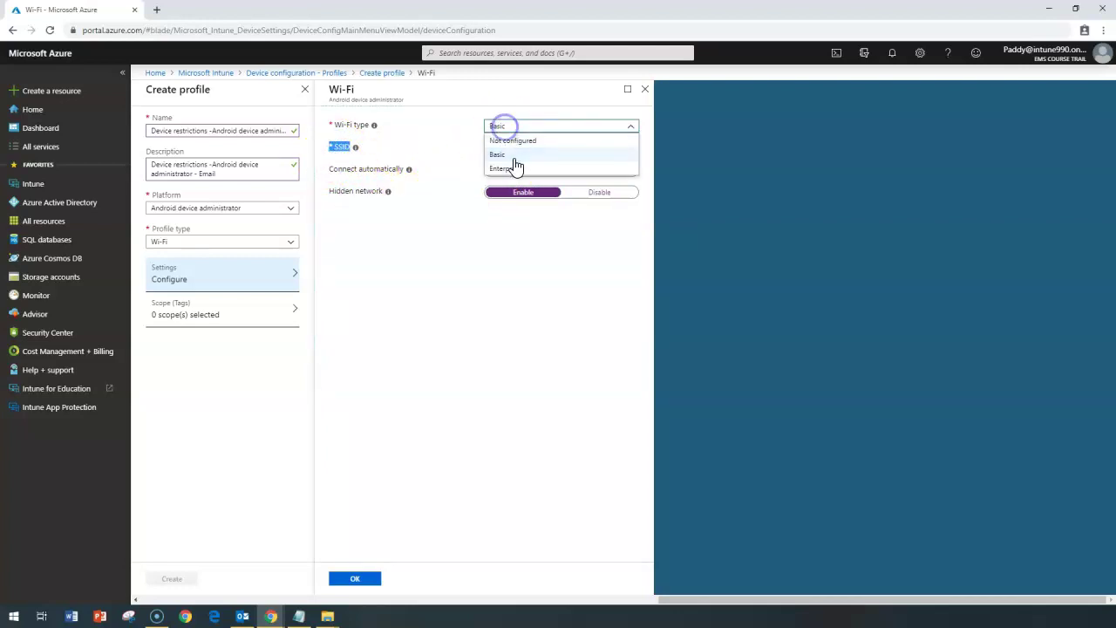
pyautogui.click(508, 172)
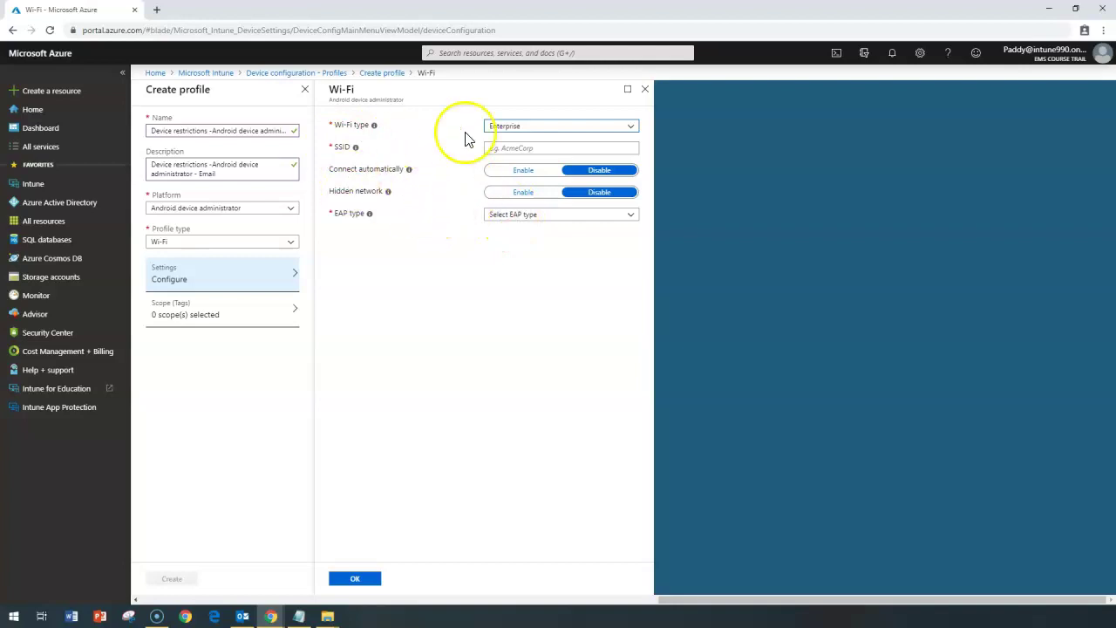
pyautogui.moveTo(416, 131); pyautogui.dragTo(442, 142)
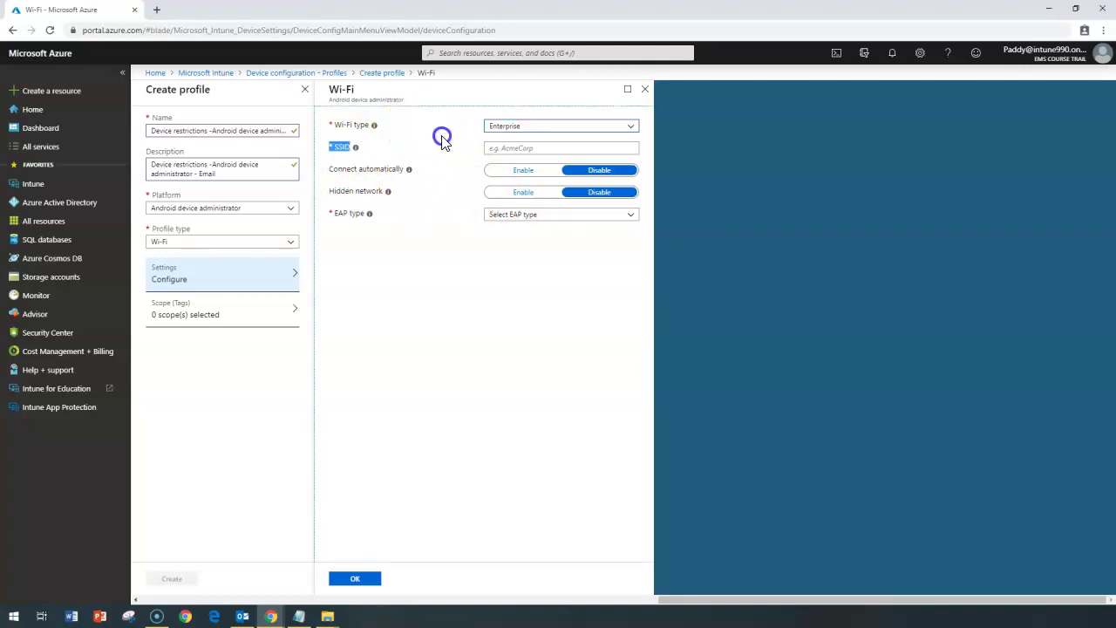
pyautogui.click(369, 170)
pyautogui.click(363, 194)
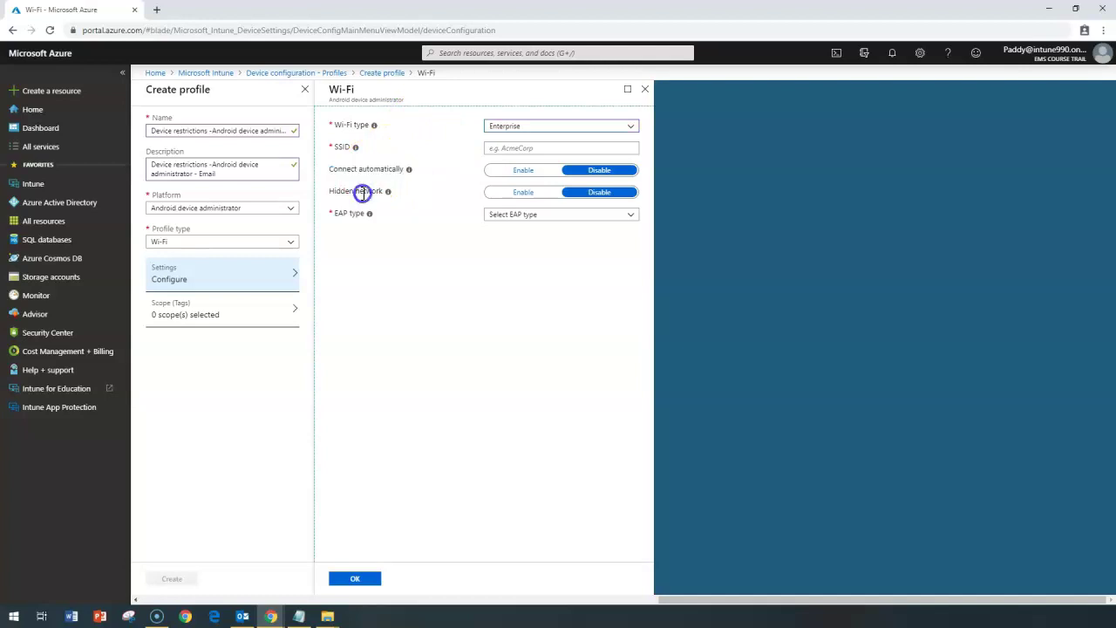
pyautogui.click(534, 220)
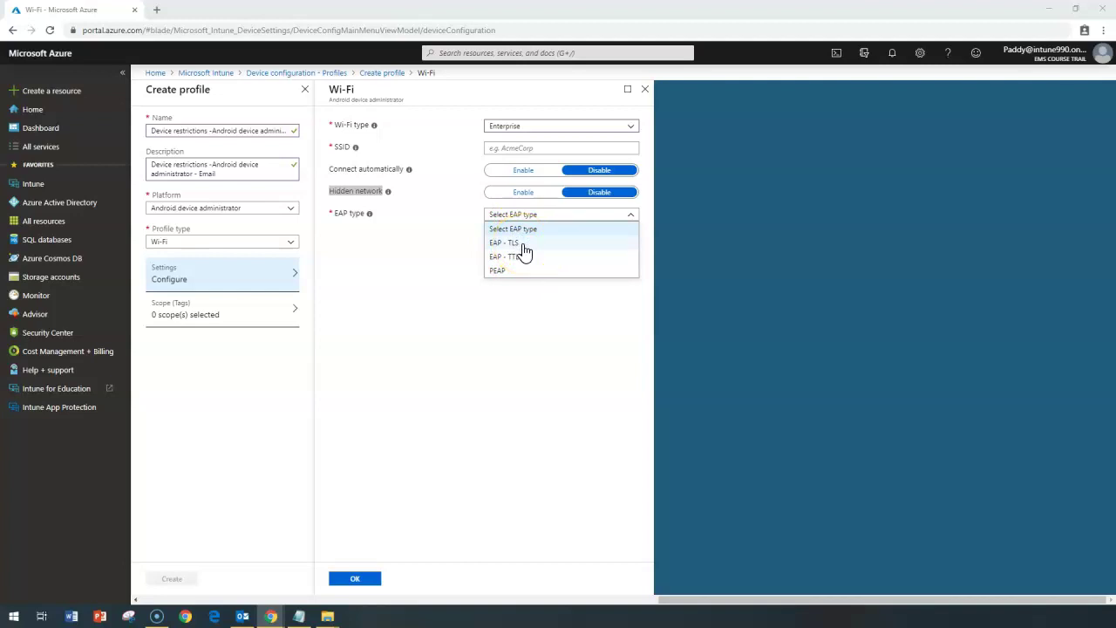
pyautogui.click(535, 248)
pyautogui.click(535, 244)
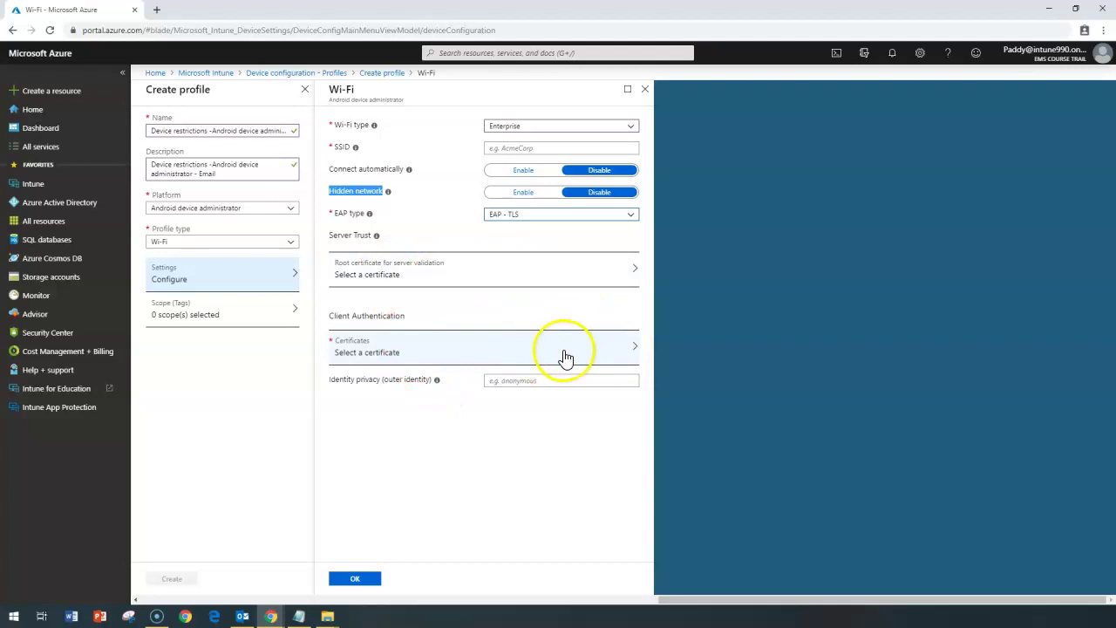
# Change the EAP type to EAP - TTLS, view the authentication method options and try to confirm the Wi-Fi settings
pyautogui.click(531, 217)
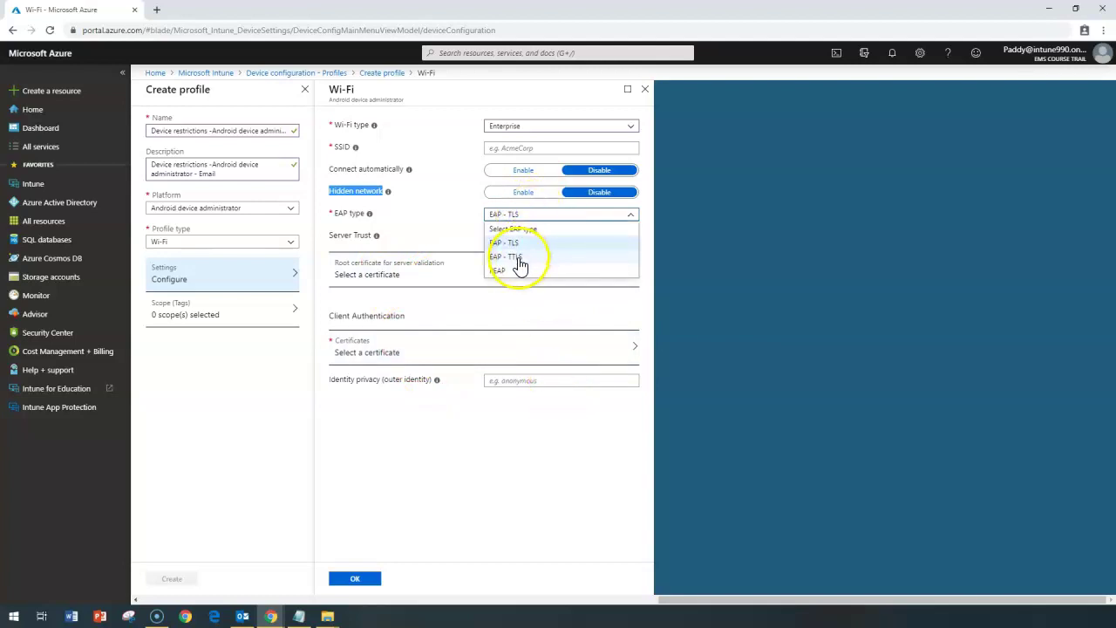
pyautogui.click(518, 259)
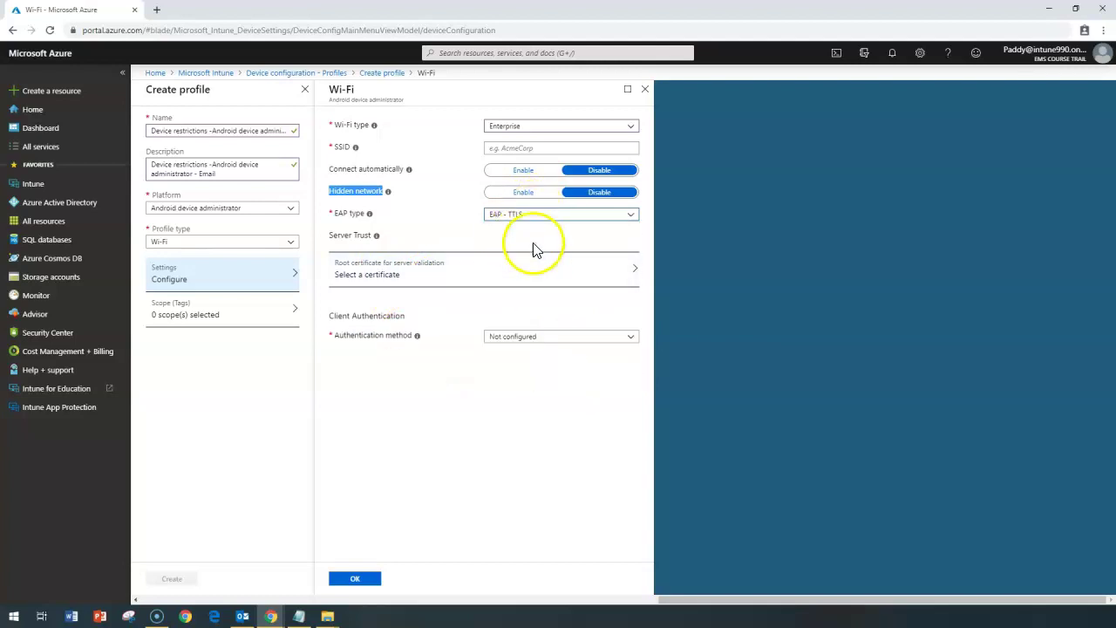
pyautogui.click(552, 339)
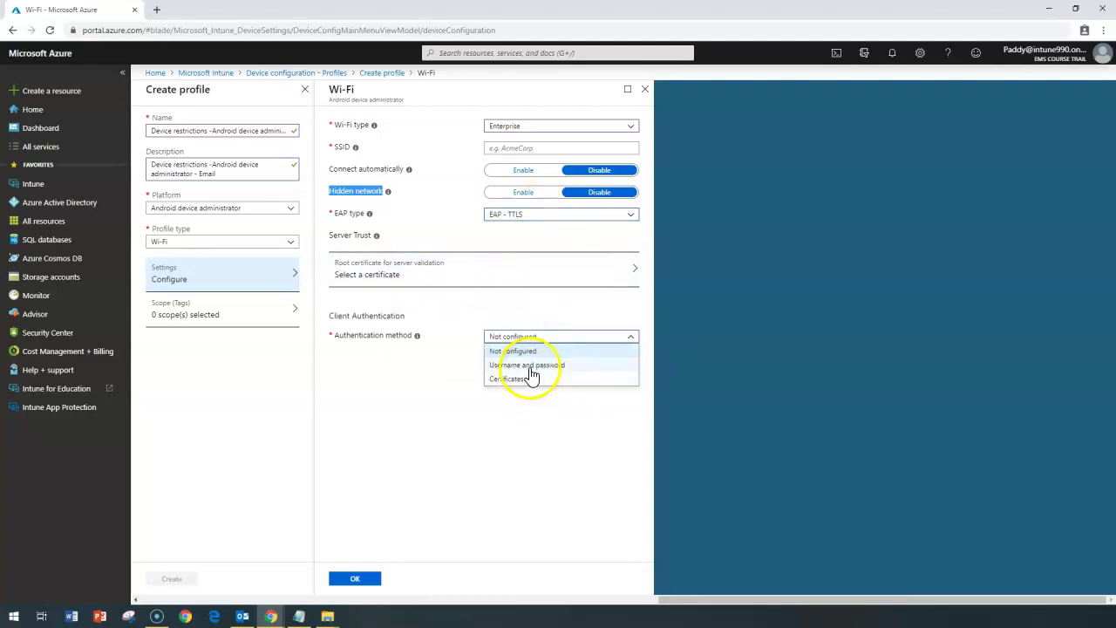
pyautogui.moveTo(581, 503); pyautogui.dragTo(336, 91)
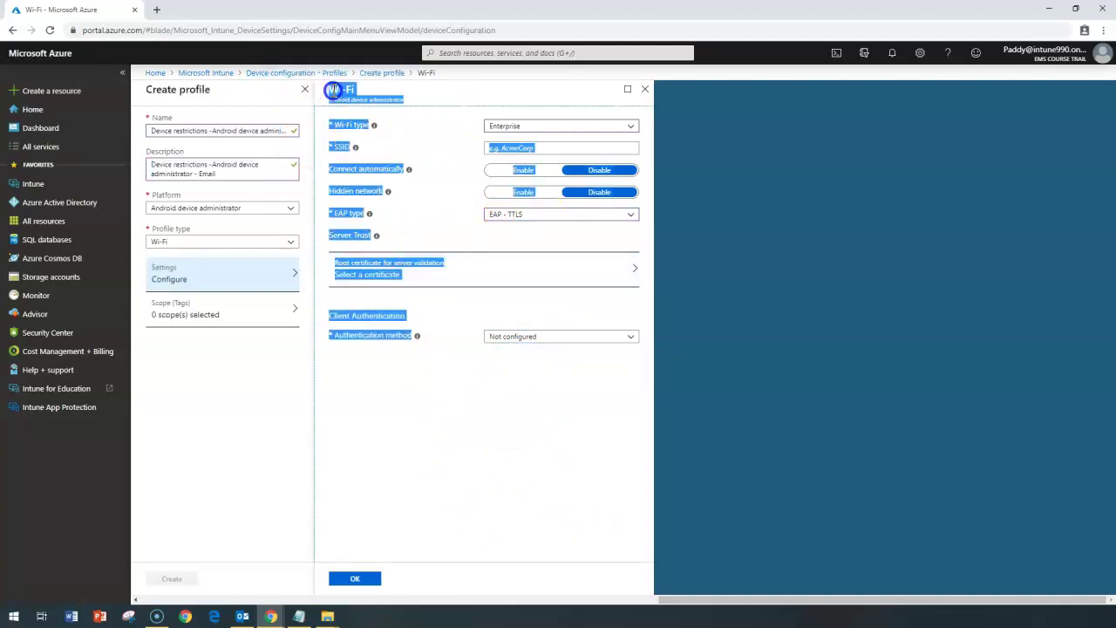
pyautogui.moveTo(369, 301); pyautogui.dragTo(329, 94)
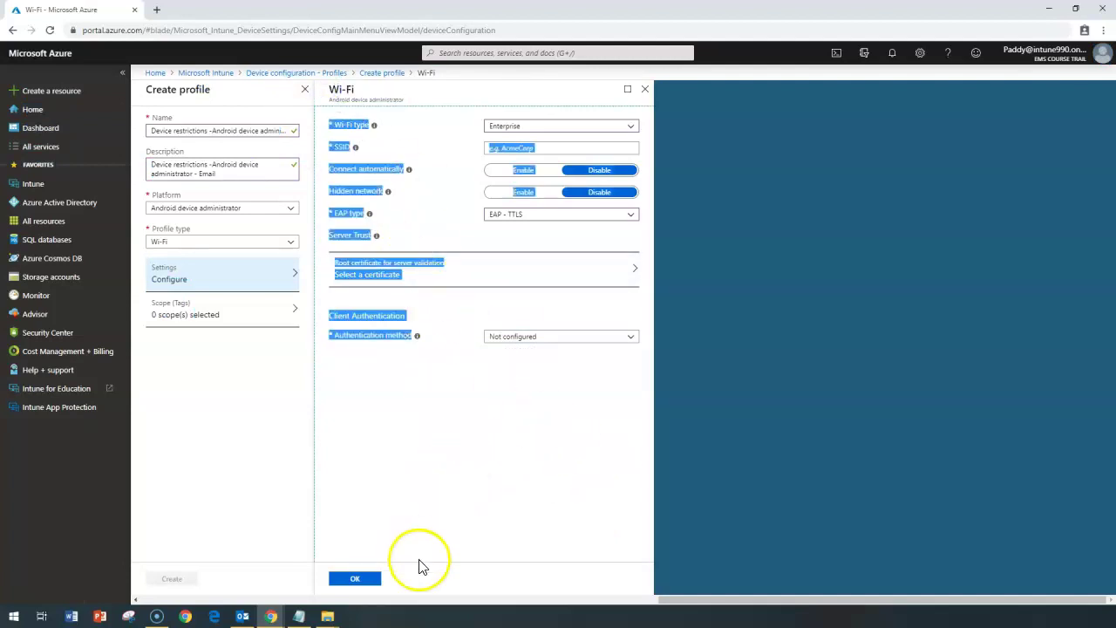
pyautogui.click(366, 578)
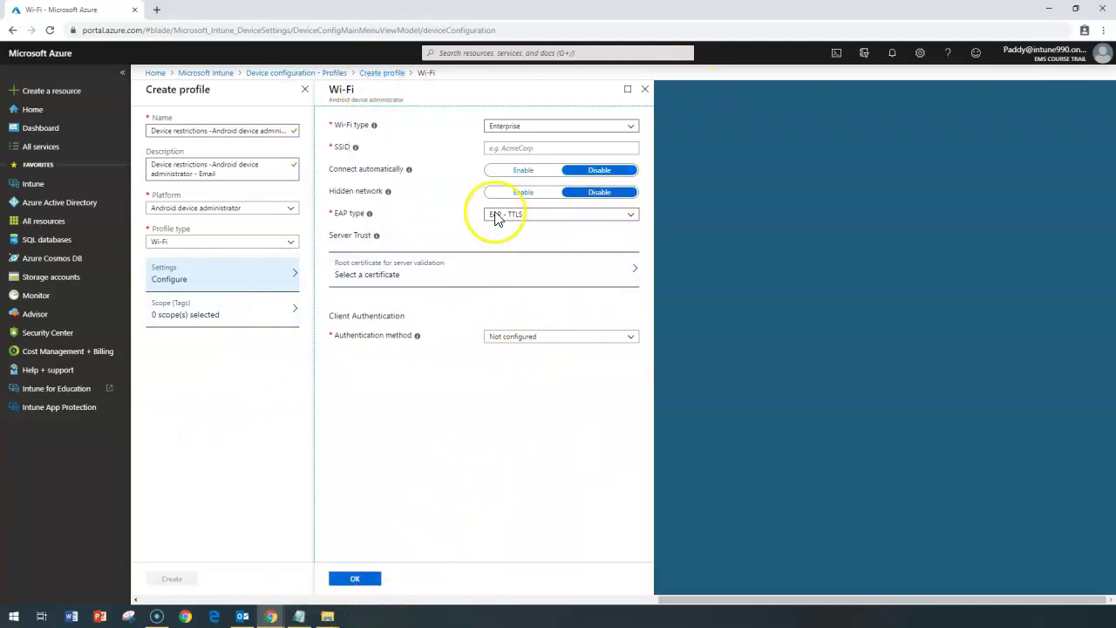
# Configure a Basic Wi-Fi type with the SSID Redmond Wifi and automatic connection enabled, and confirm the Wi-Fi settings
pyautogui.click(515, 127)
pyautogui.click(511, 154)
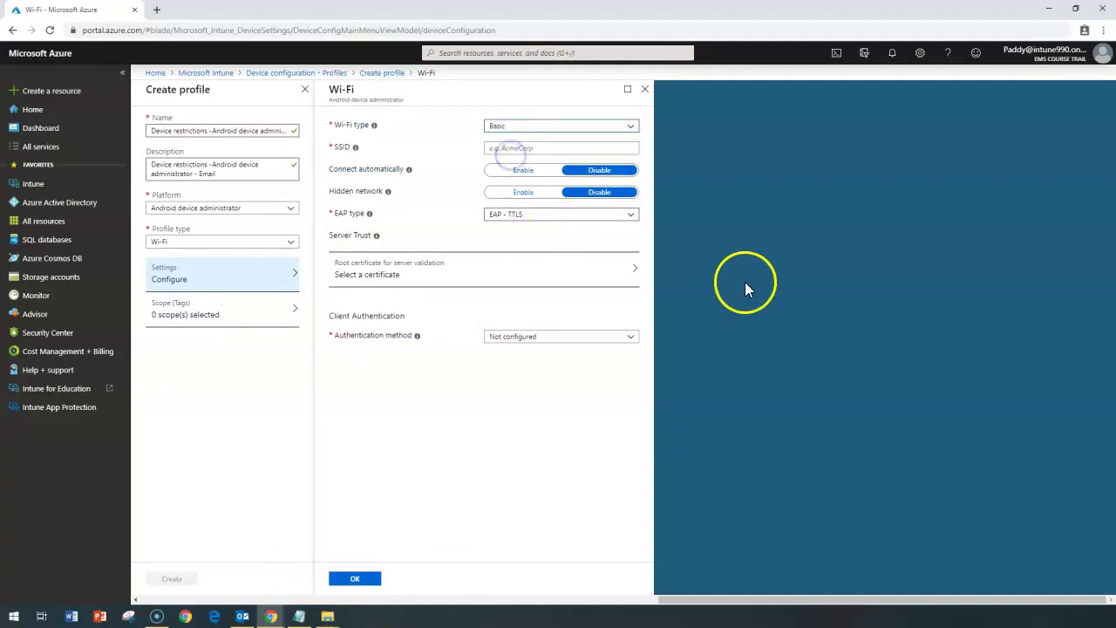
pyautogui.click(524, 148)
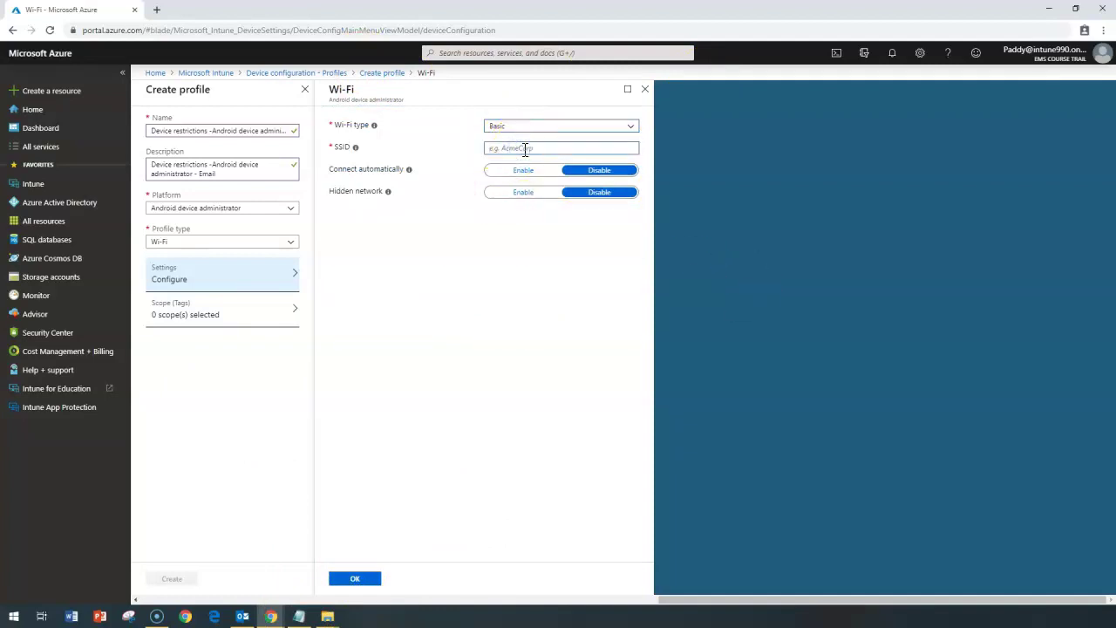
pyautogui.write('Redmond Wifi')
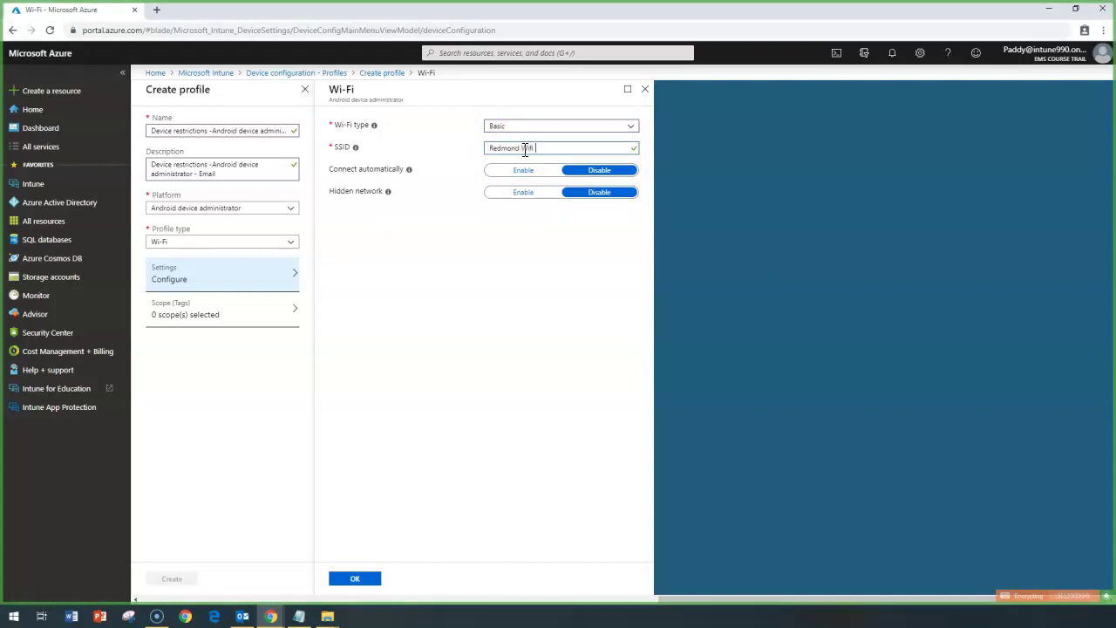
pyautogui.click(529, 168)
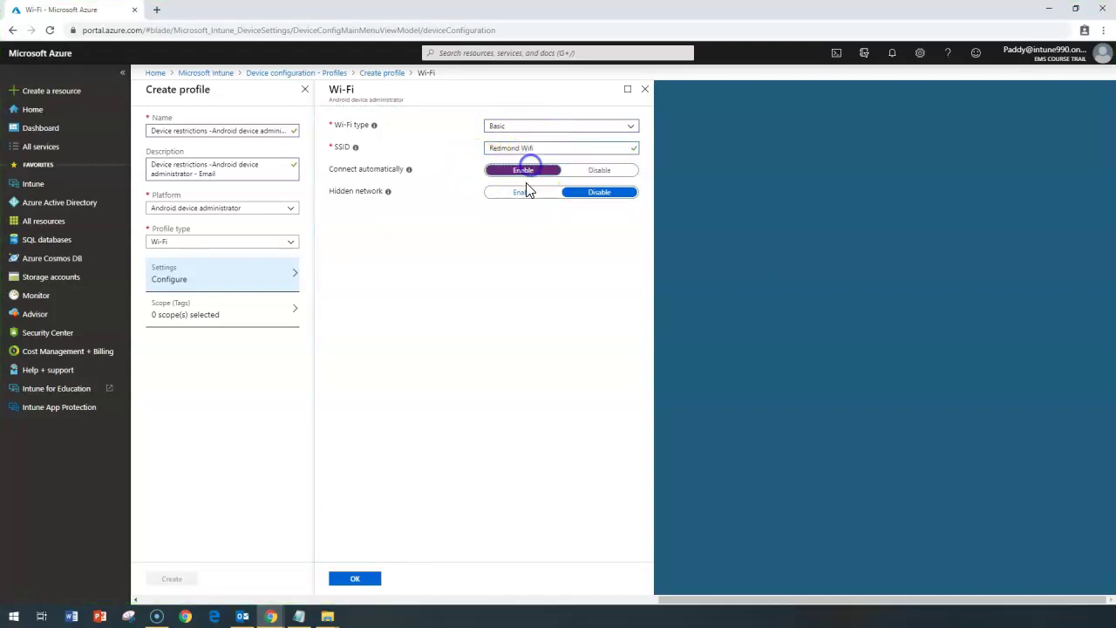
pyautogui.click(367, 577)
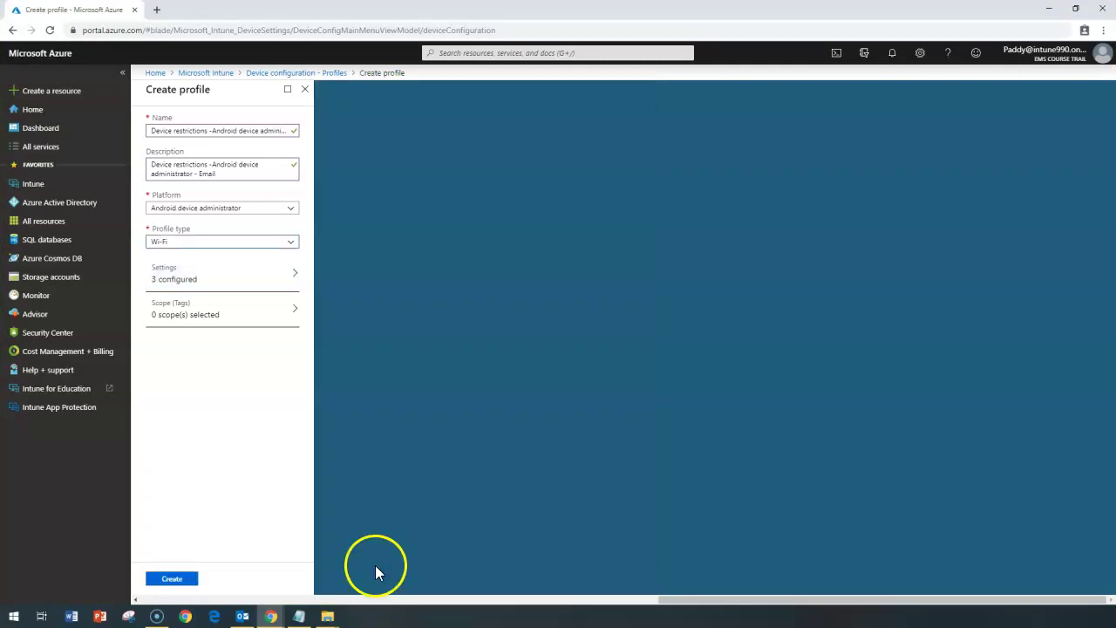
# Switch the profile type to MX profile (Zebra only) and examine its XML upload settings
pyautogui.click(184, 241)
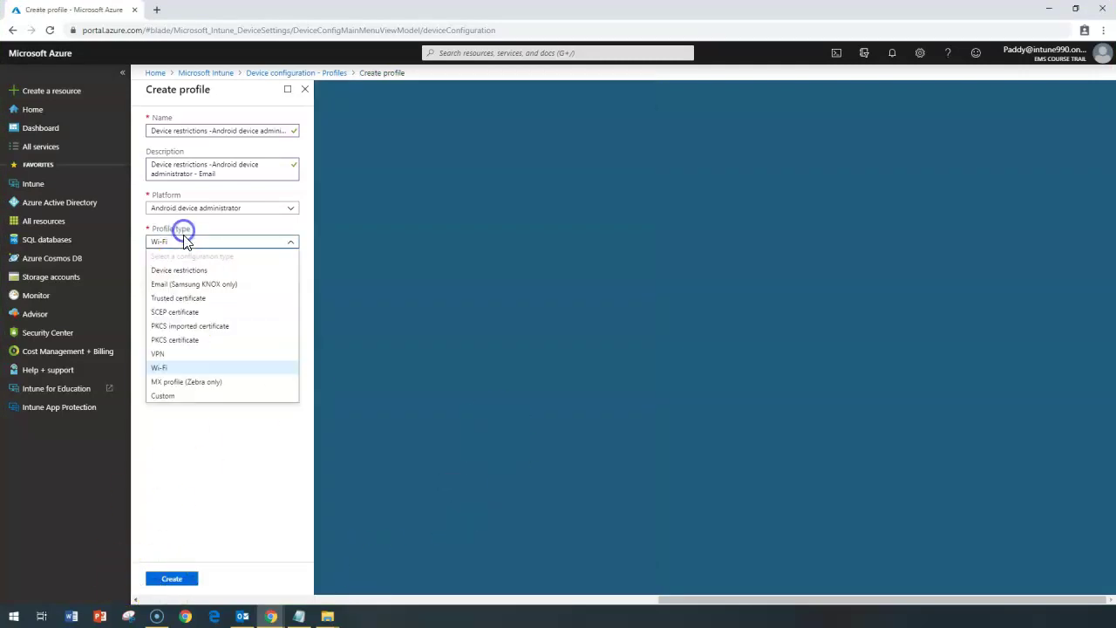
pyautogui.press('Down')
pyautogui.click(262, 246)
pyautogui.click(262, 242)
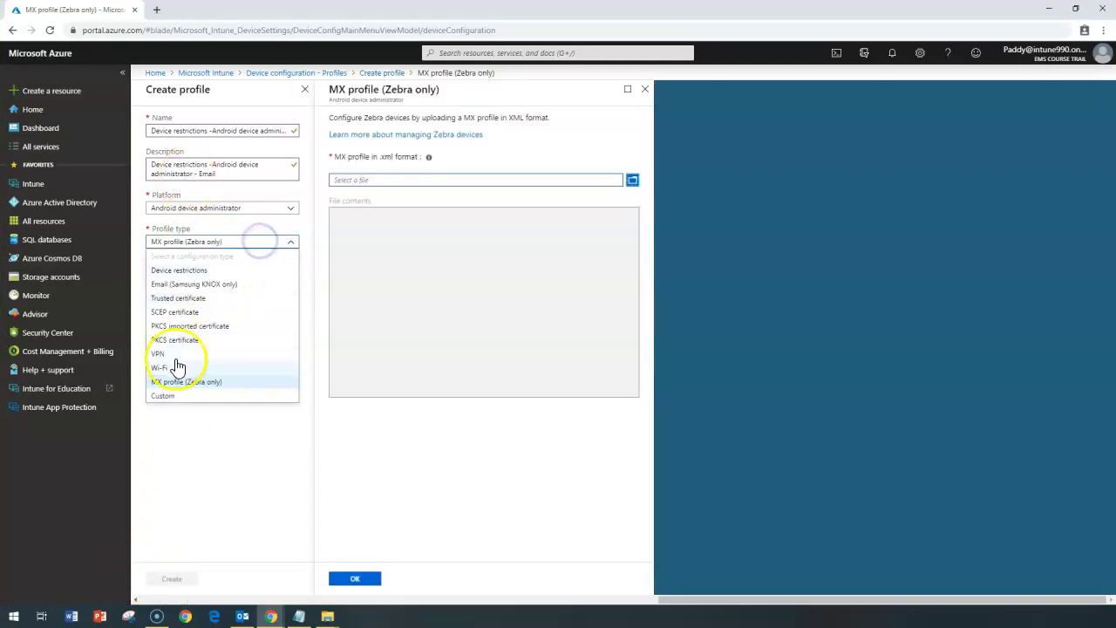
pyautogui.click(397, 501)
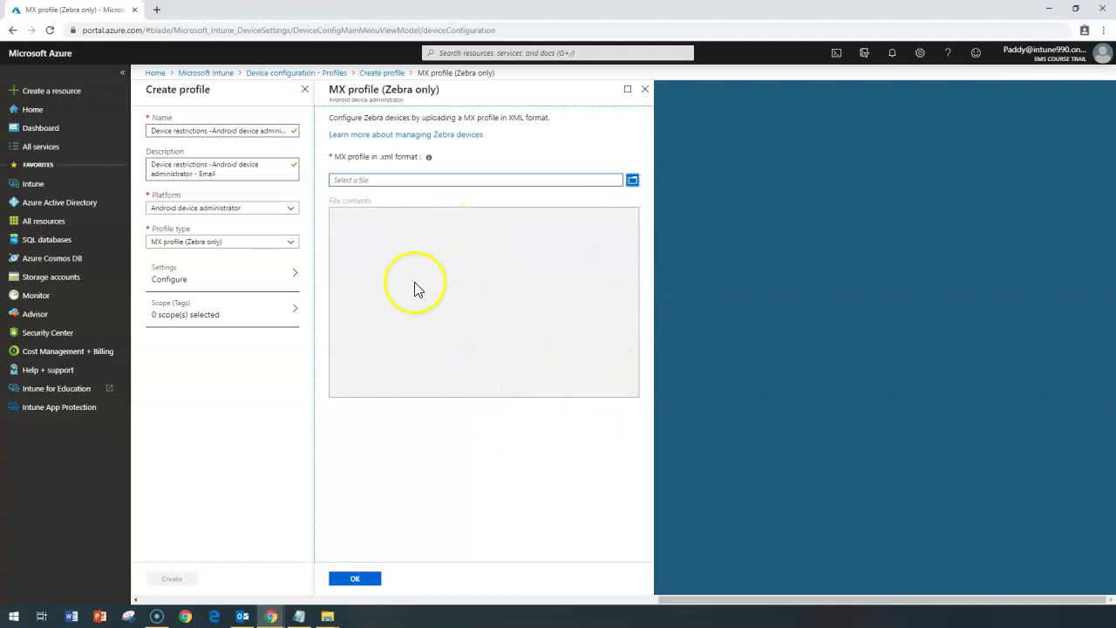
pyautogui.click(219, 287)
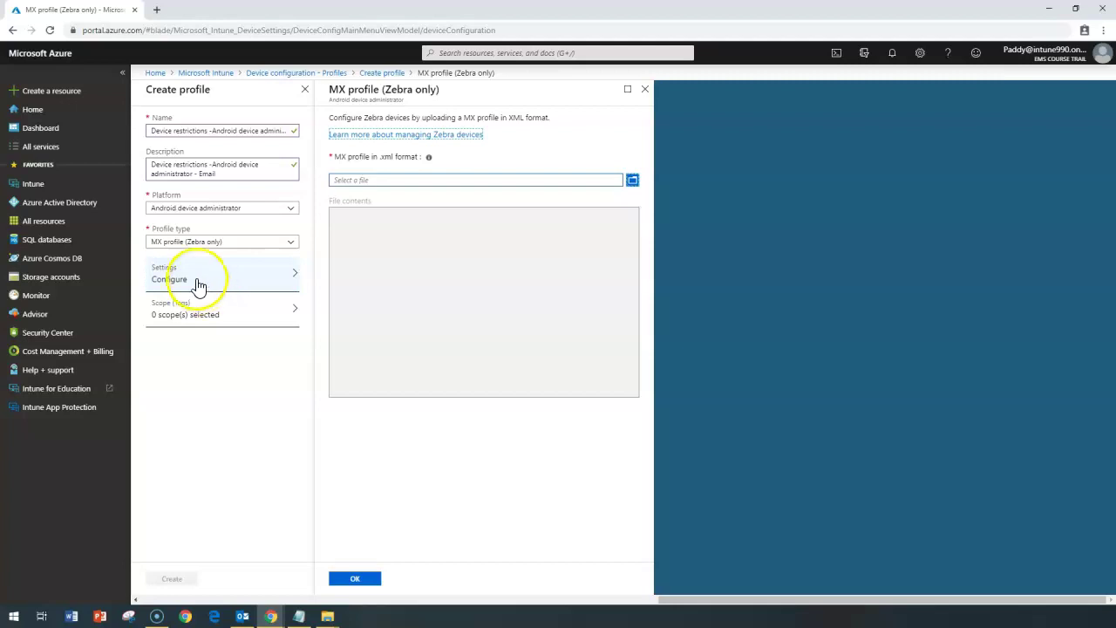
# View the Custom profile type's settings for Android device administrator, and for the iOS platform as well
pyautogui.click(207, 243)
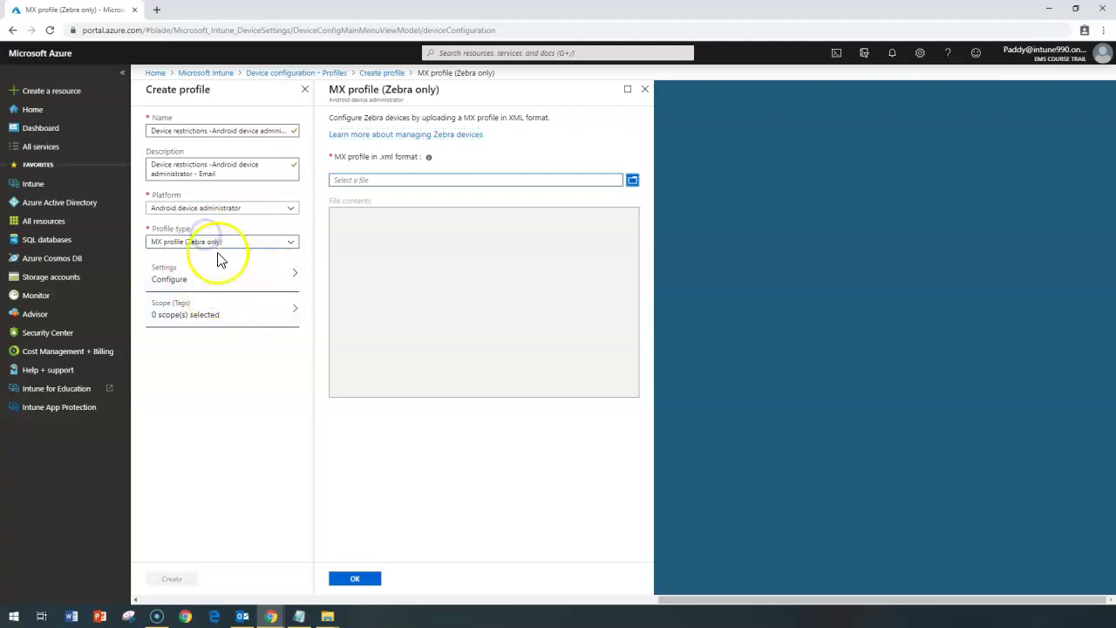
pyautogui.click(179, 394)
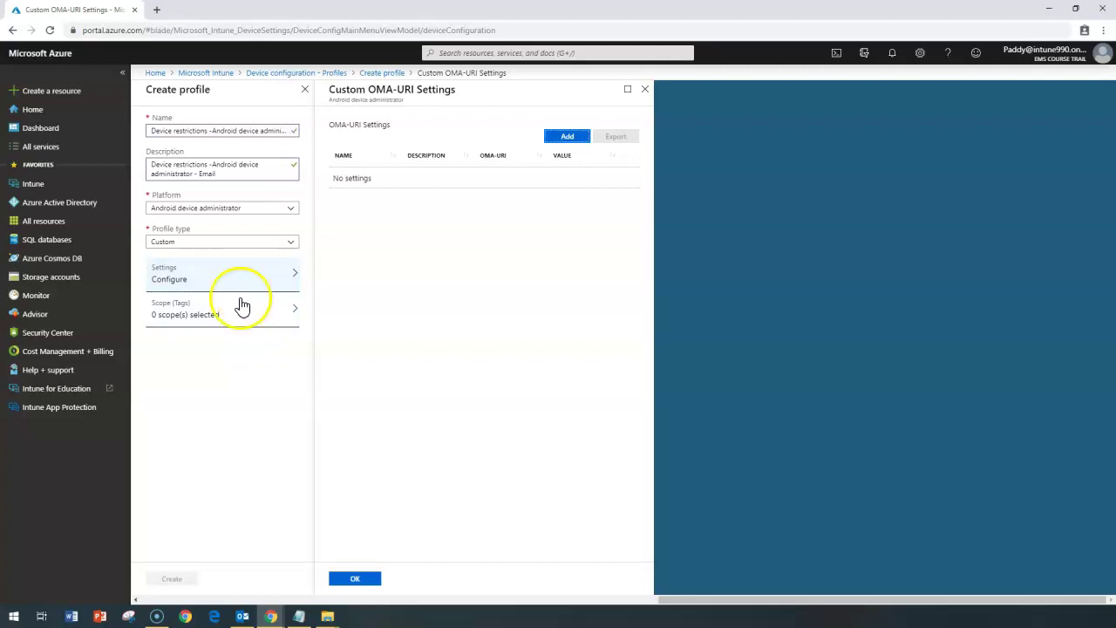
pyautogui.click(250, 209)
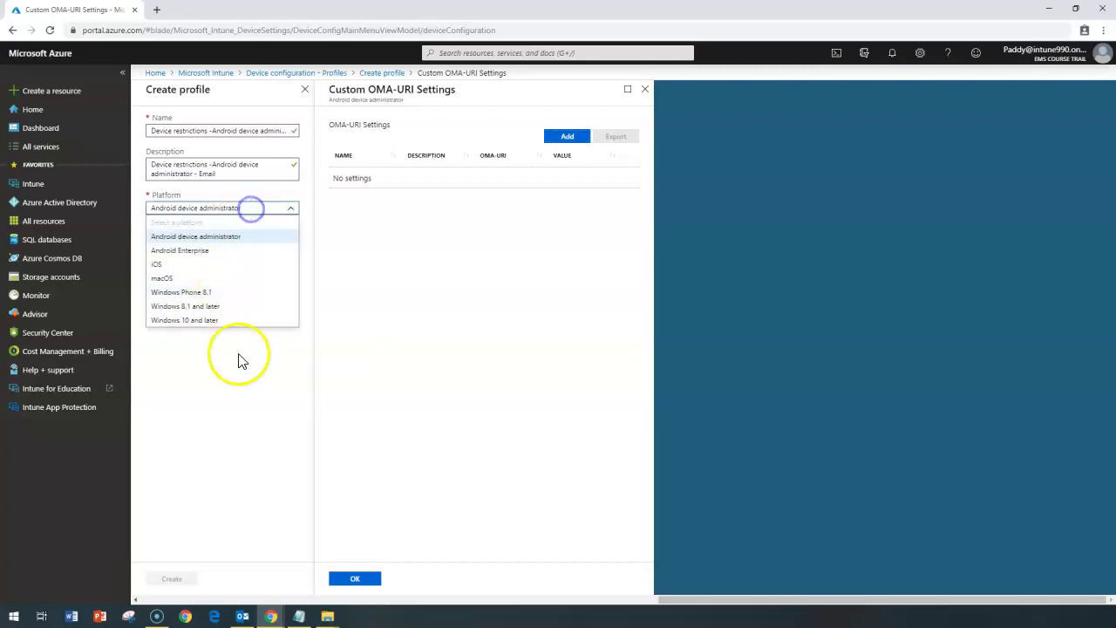
pyautogui.click(178, 265)
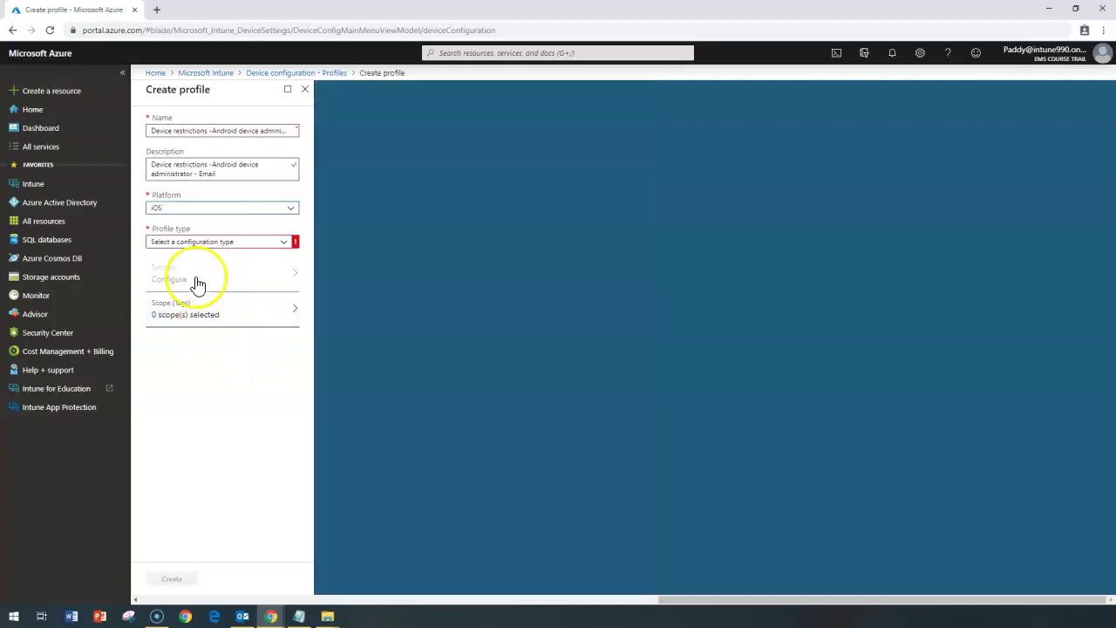
pyautogui.click(194, 244)
pyautogui.click(166, 396)
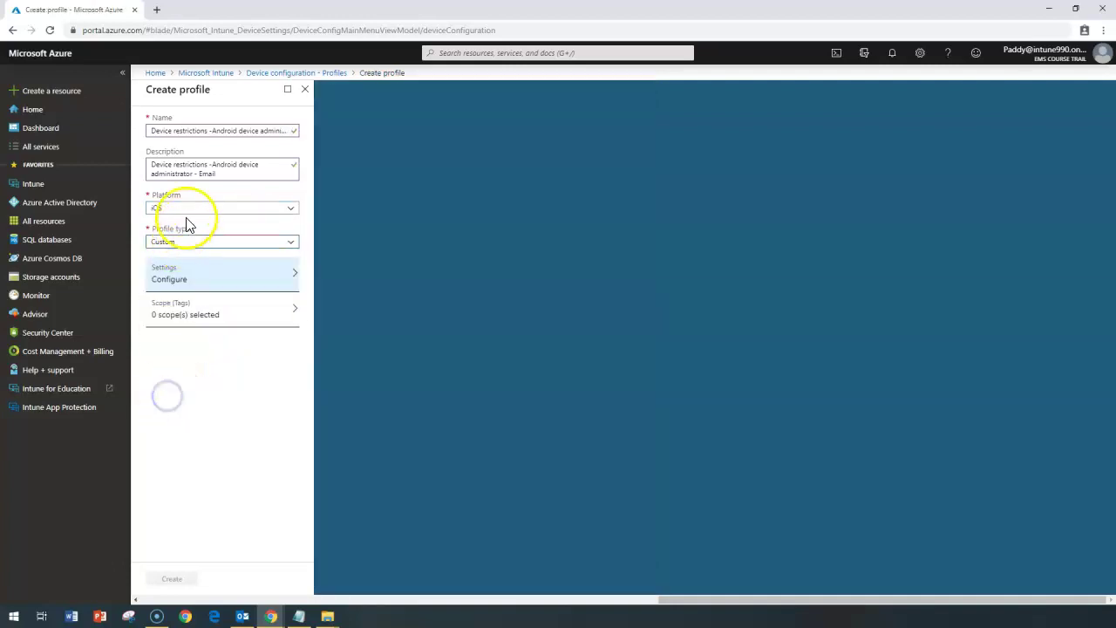
# Switch the platform to Windows 10 and later with the Custom profile type and view its OMA-URI settings
pyautogui.click(187, 208)
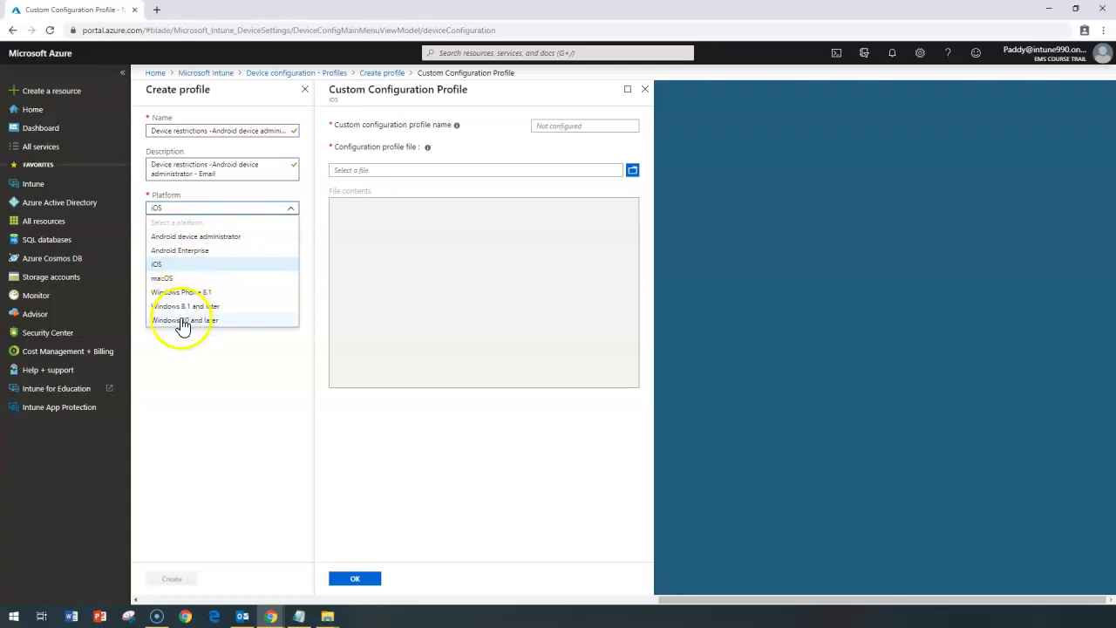
pyautogui.click(179, 320)
pyautogui.click(199, 242)
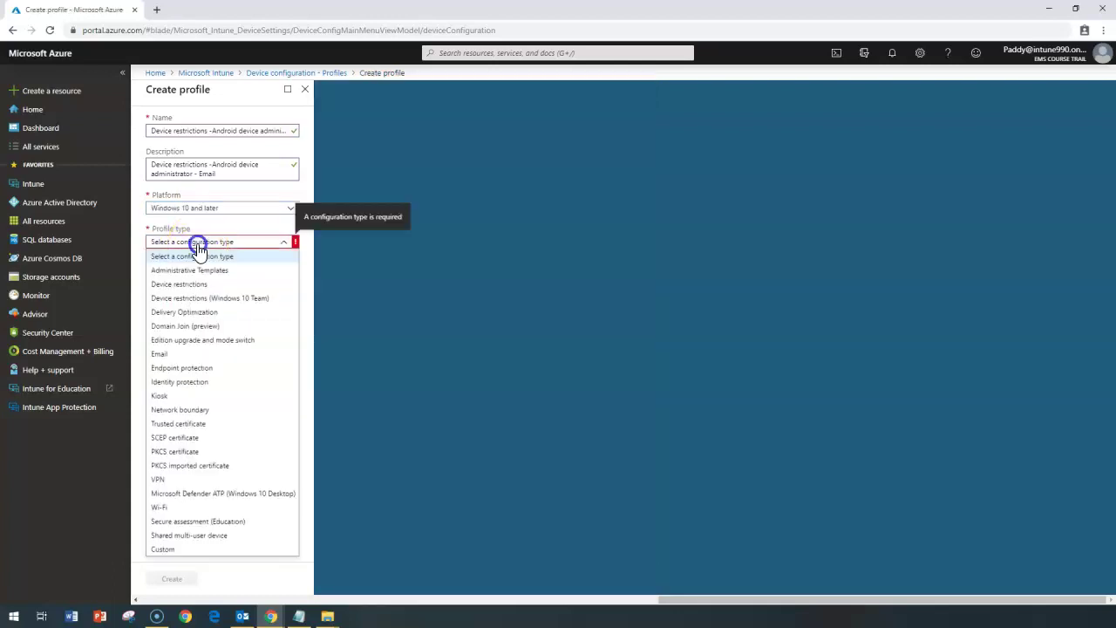
pyautogui.click(175, 550)
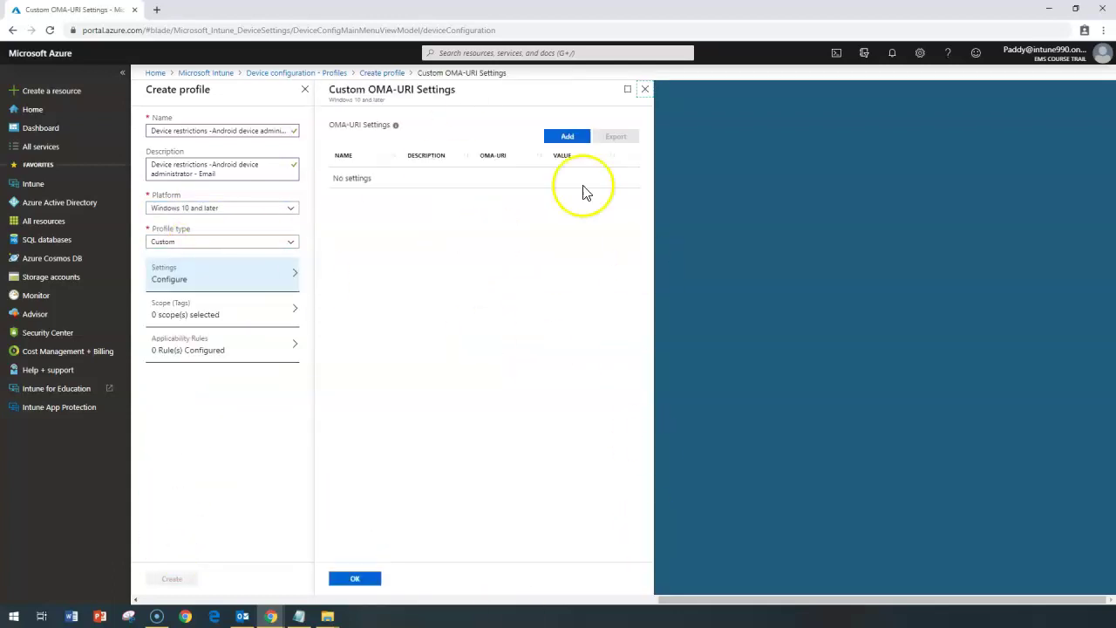
# Set the platform back to Android device administrator with the Custom profile type and open its OMA-URI settings
pyautogui.click(218, 209)
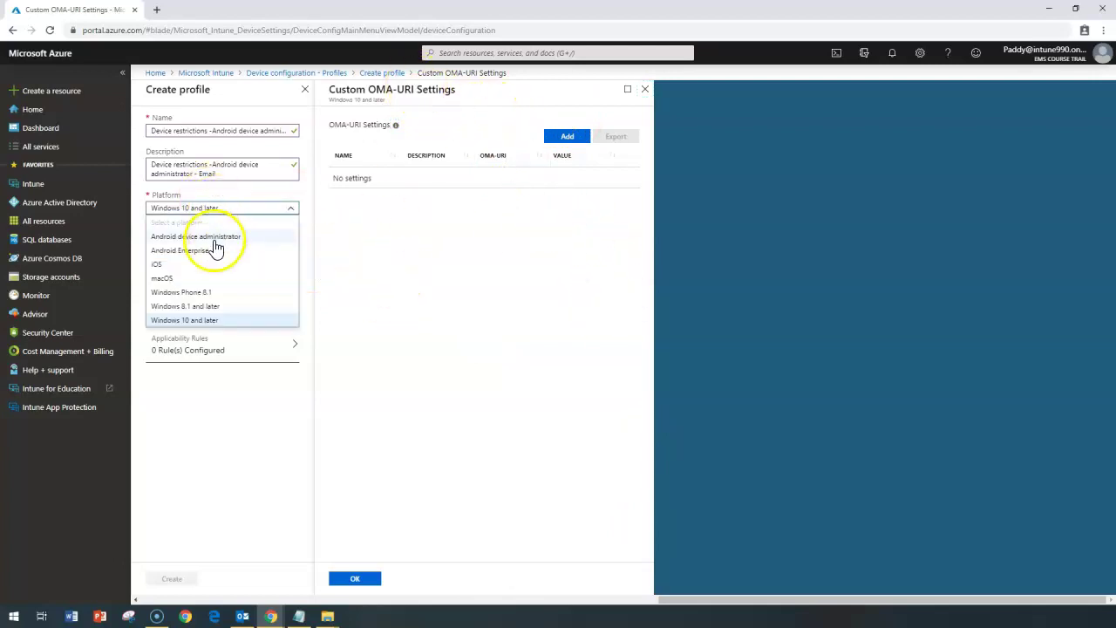
pyautogui.click(217, 244)
pyautogui.click(224, 247)
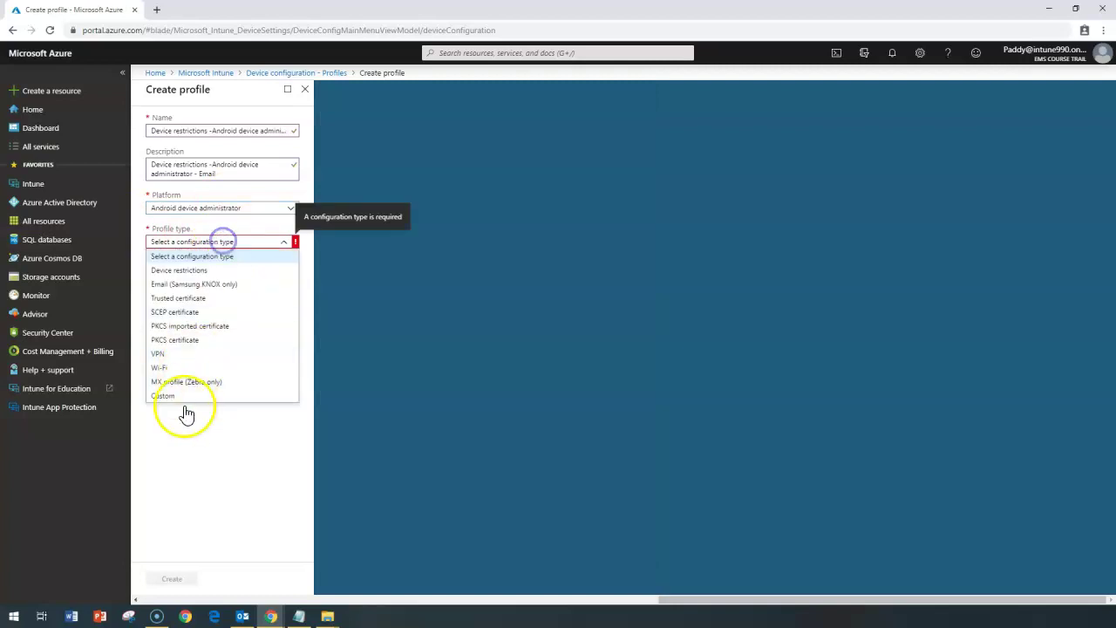
pyautogui.click(173, 398)
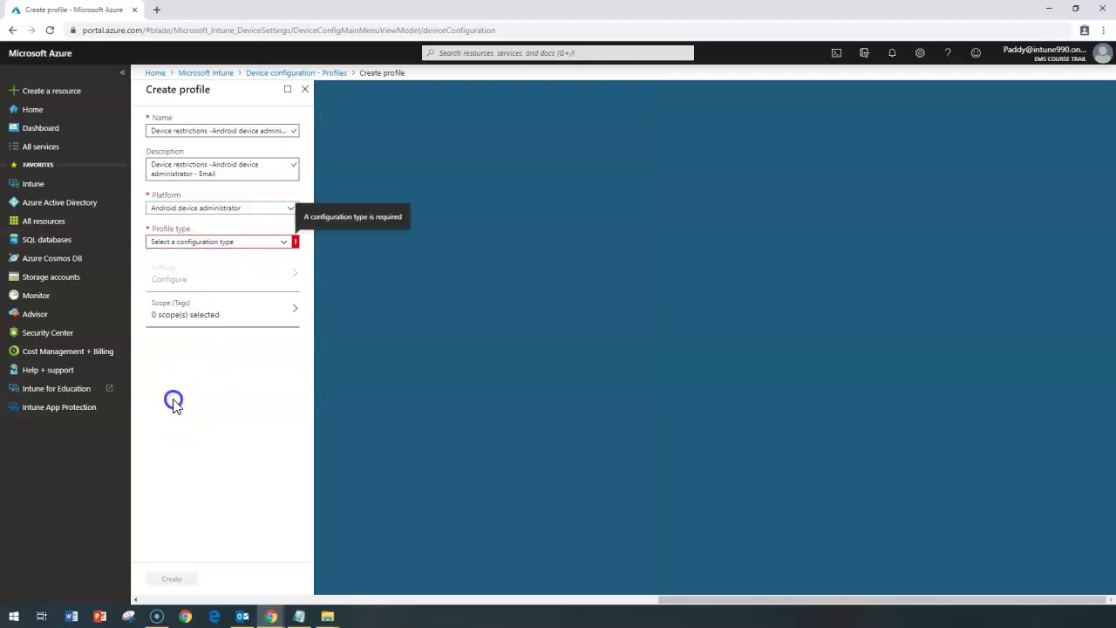
pyautogui.click(228, 246)
pyautogui.click(166, 394)
pyautogui.click(230, 274)
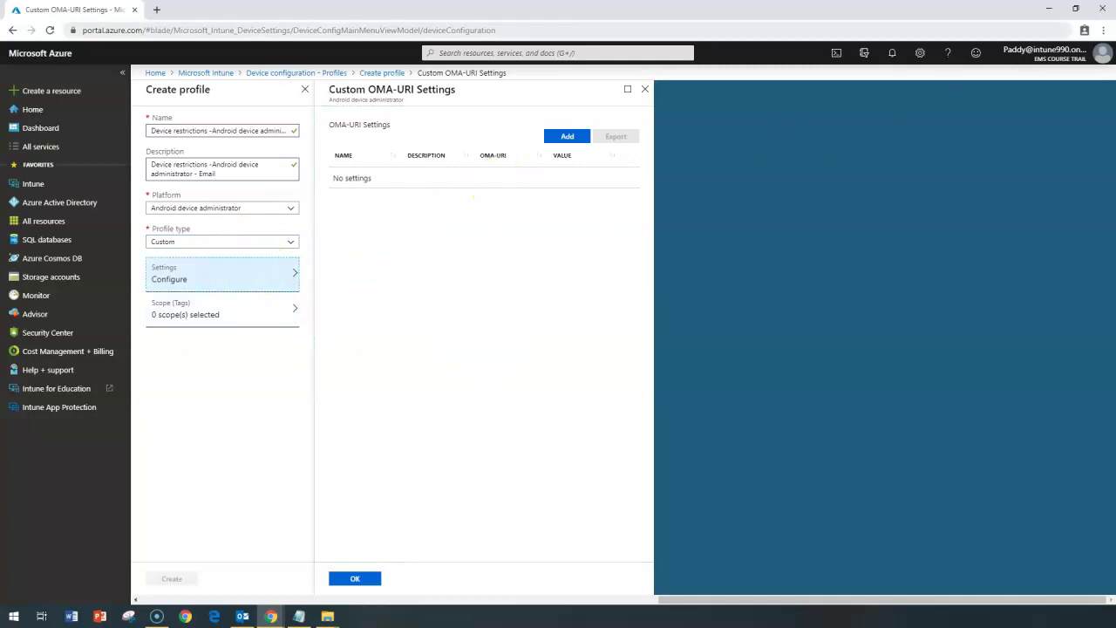
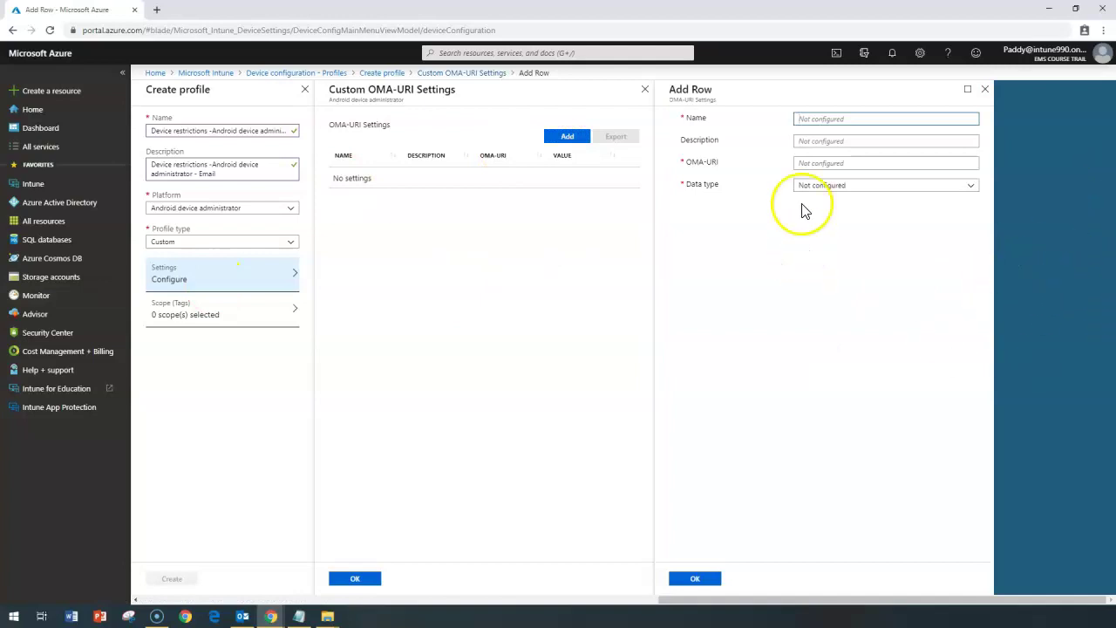
# Add an OMA-URI row named App--AppVPN with the OMA-URI ./Vendor/MSFT/VPN/Profile/Name/PackageList
pyautogui.write('App--AppVPN')
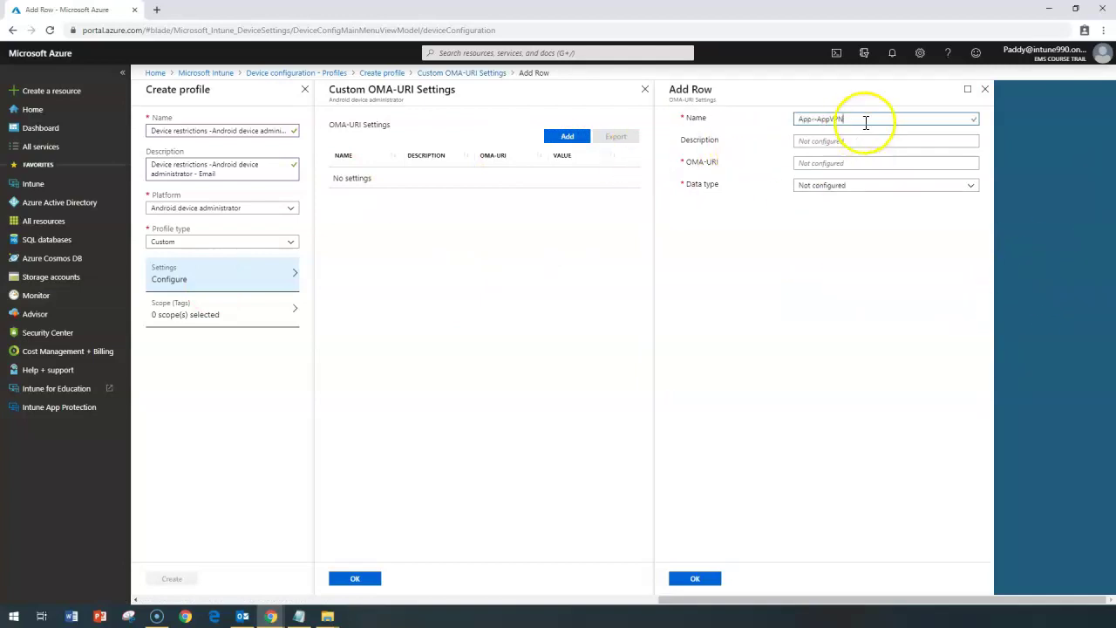
pyautogui.click(839, 142)
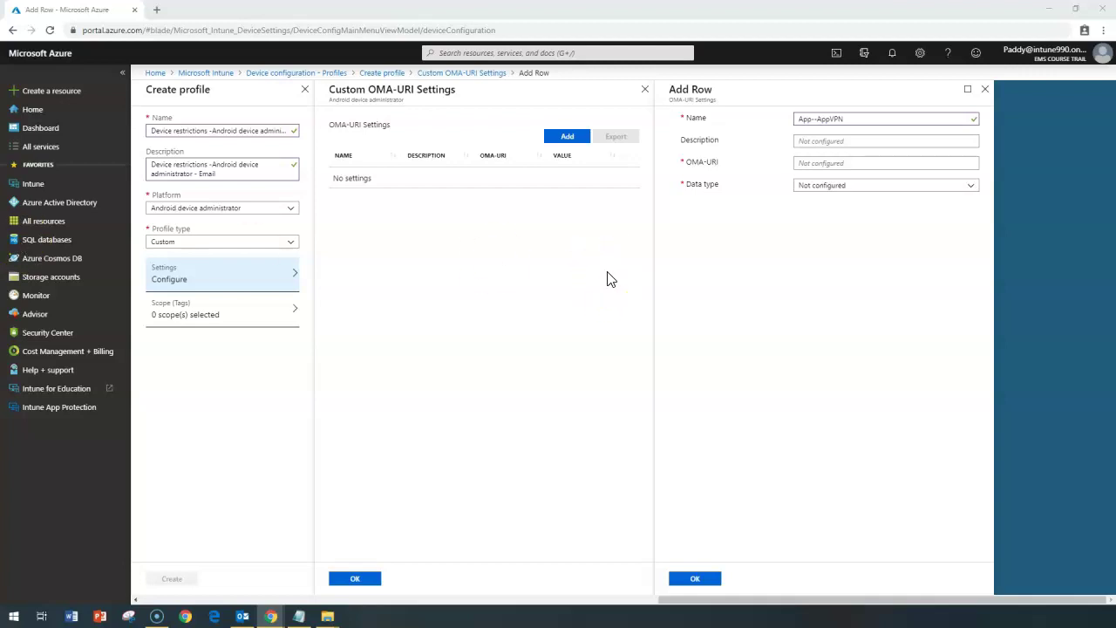
pyautogui.click(823, 162)
pyautogui.write('/Vendor/MSFT/VPN/Profile/Name/PackageList')
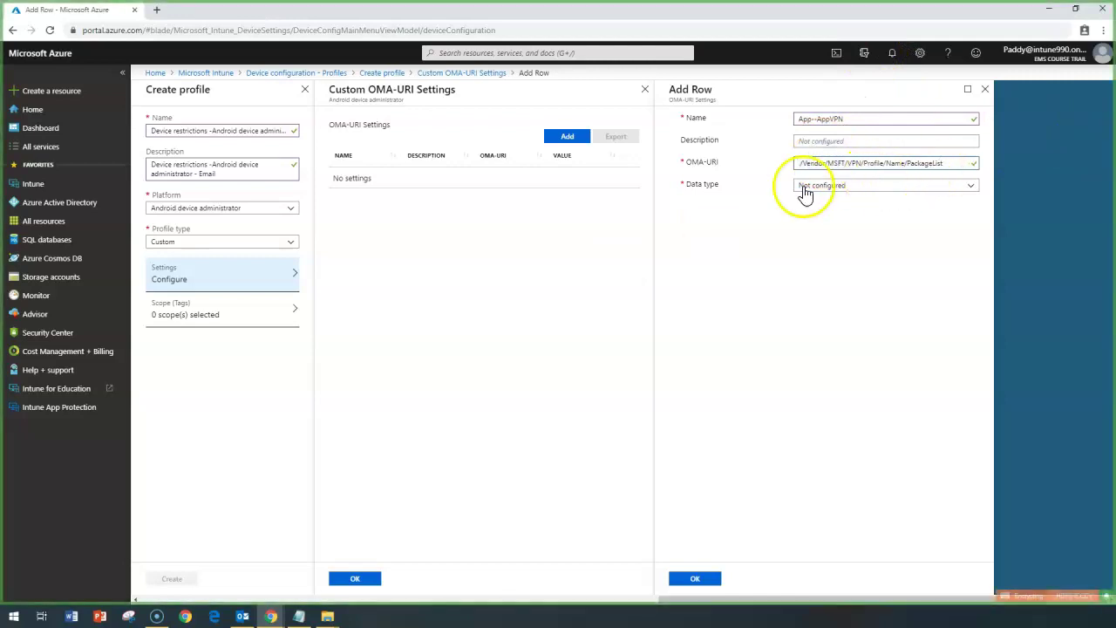
pyautogui.moveTo(687, 162); pyautogui.dragTo(720, 171)
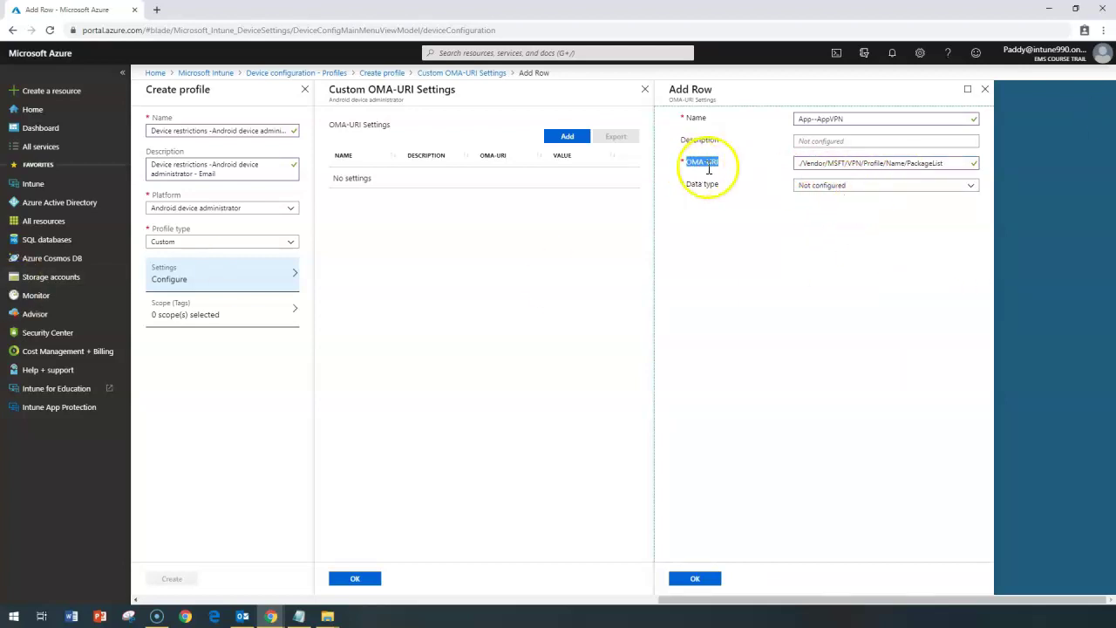
# Set the row's data type to String and its value to "com.microsoft.office.excel;com.android.chrome;", and confirm the row and the custom settings
pyautogui.click(820, 186)
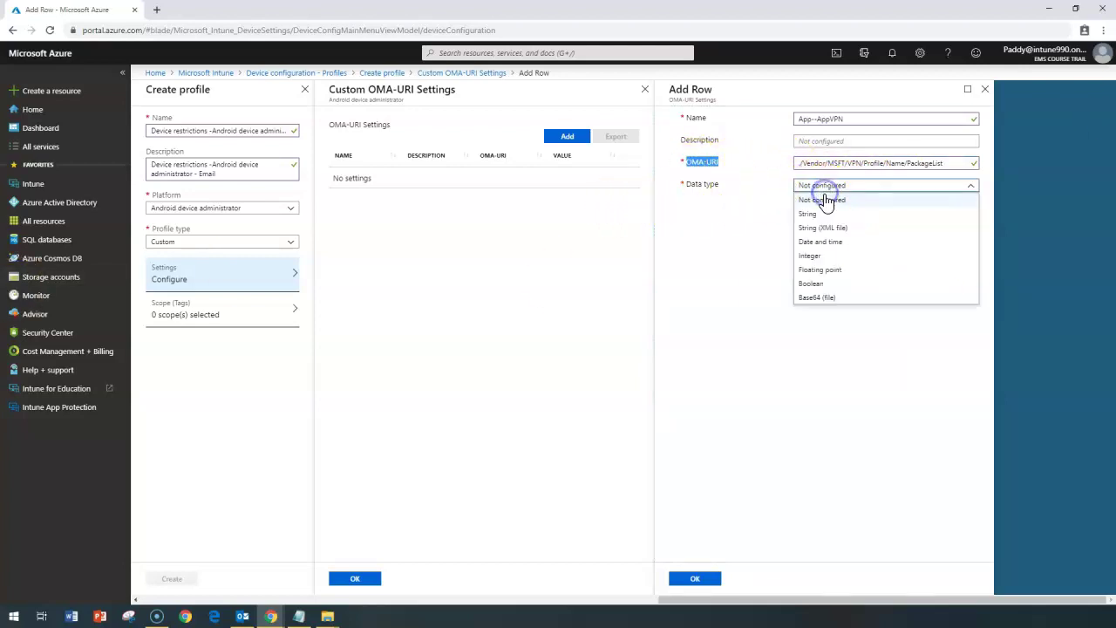
pyautogui.click(813, 217)
pyautogui.click(747, 241)
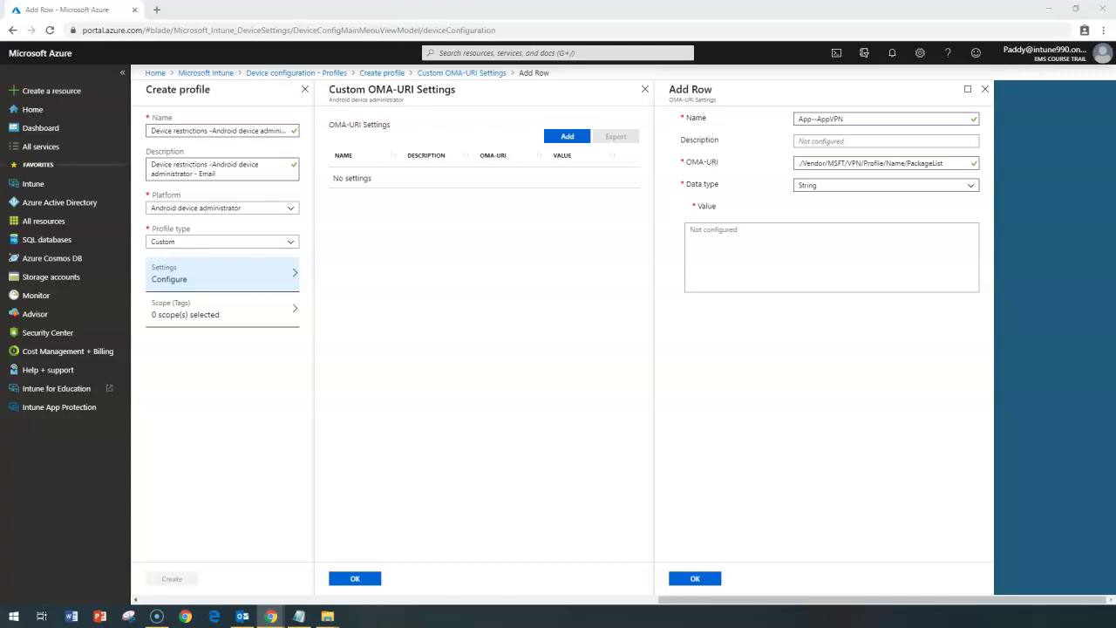
pyautogui.click(730, 250)
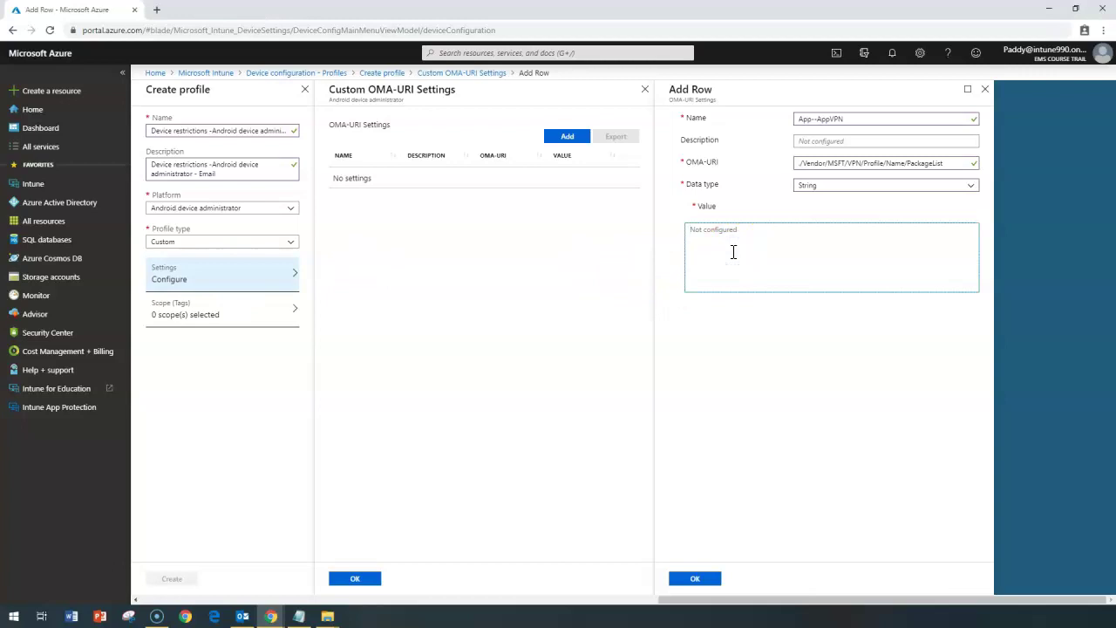
pyautogui.write('com.microsoft.office.excel;com.android.chrome;')
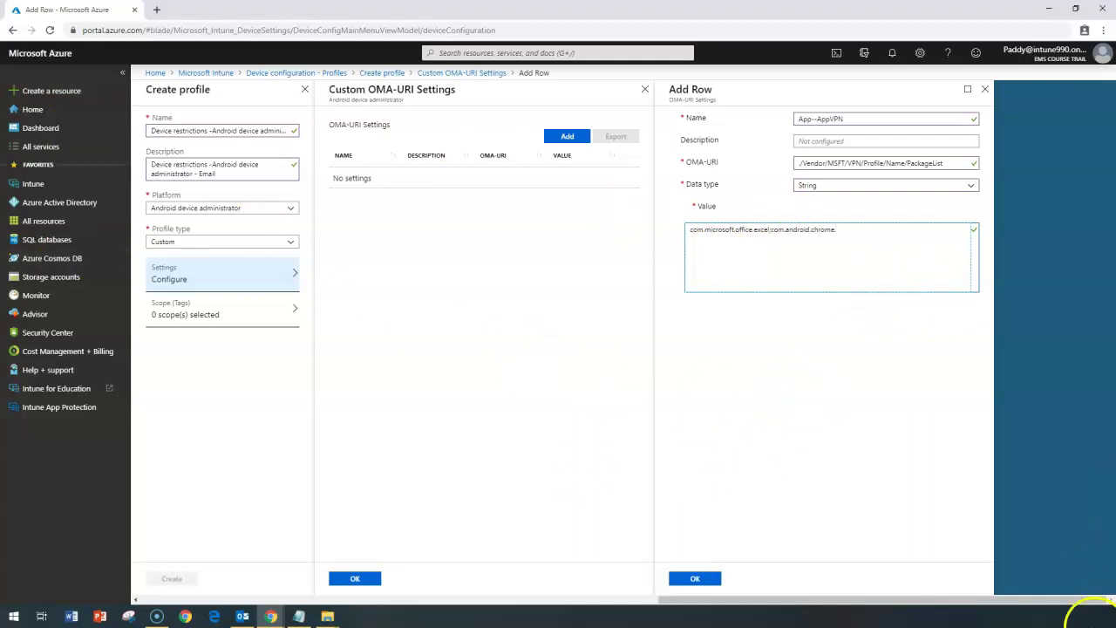
pyautogui.click(695, 578)
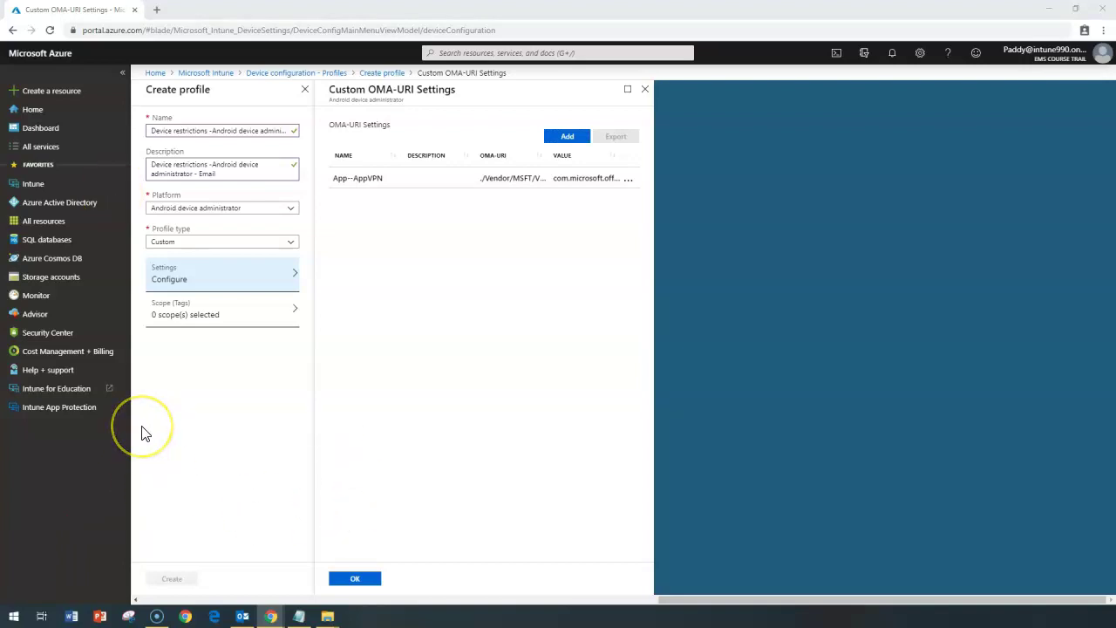
pyautogui.click(356, 579)
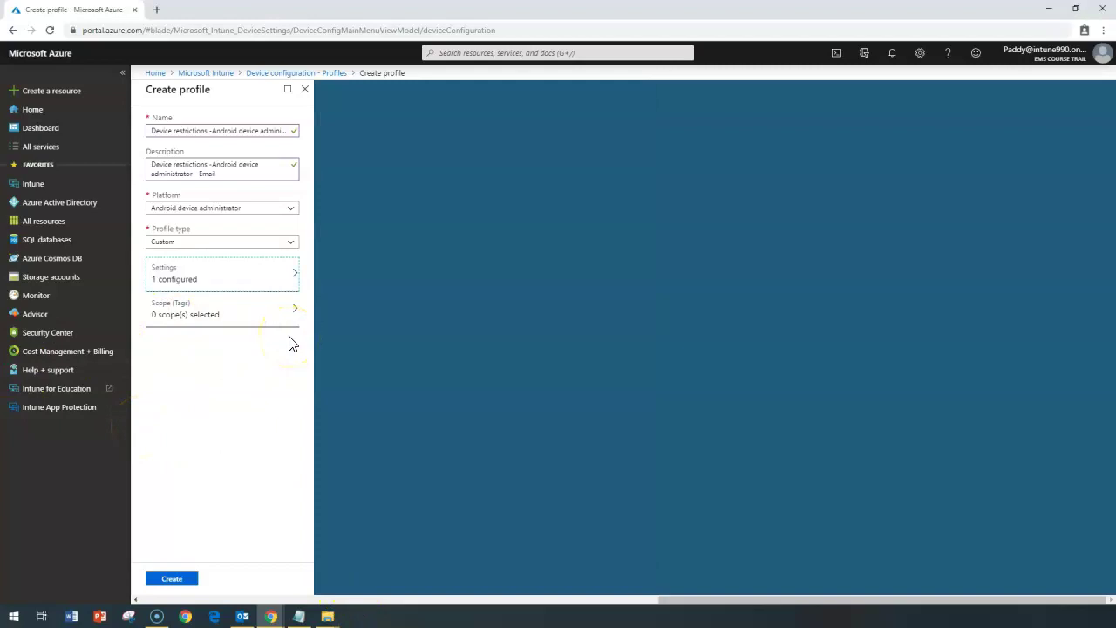
pyautogui.click(188, 241)
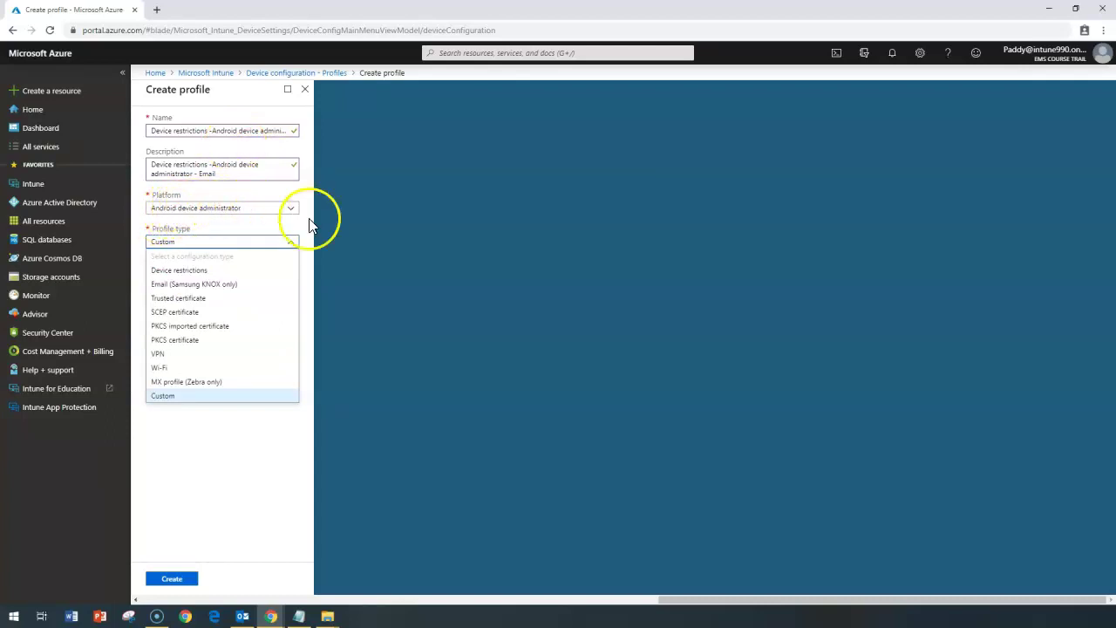
pyautogui.click(472, 328)
pyautogui.click(210, 243)
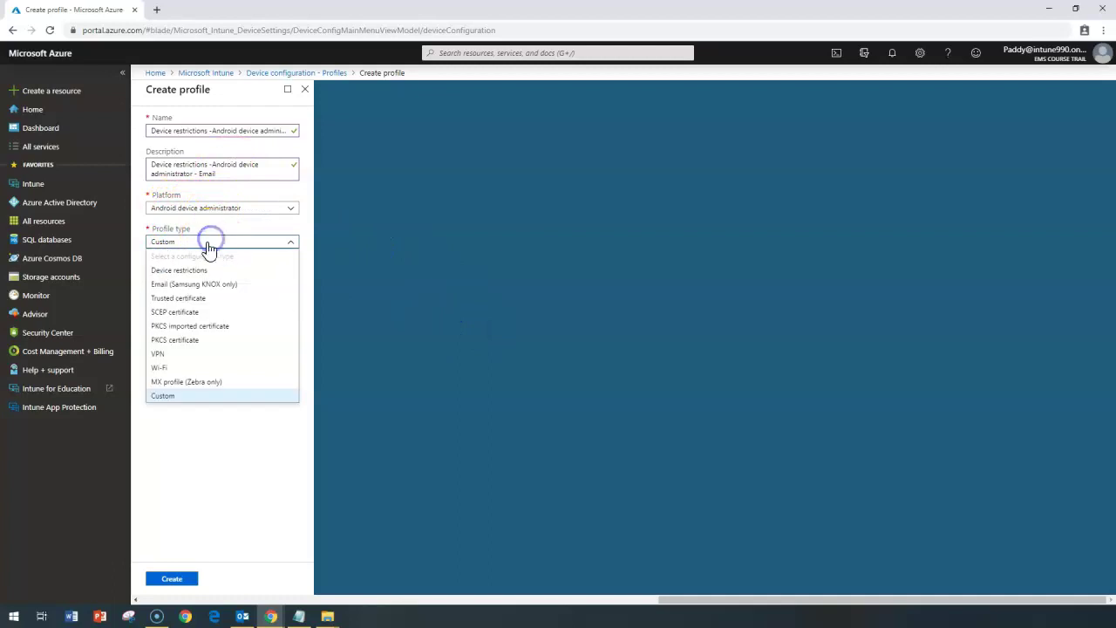
pyautogui.click(184, 465)
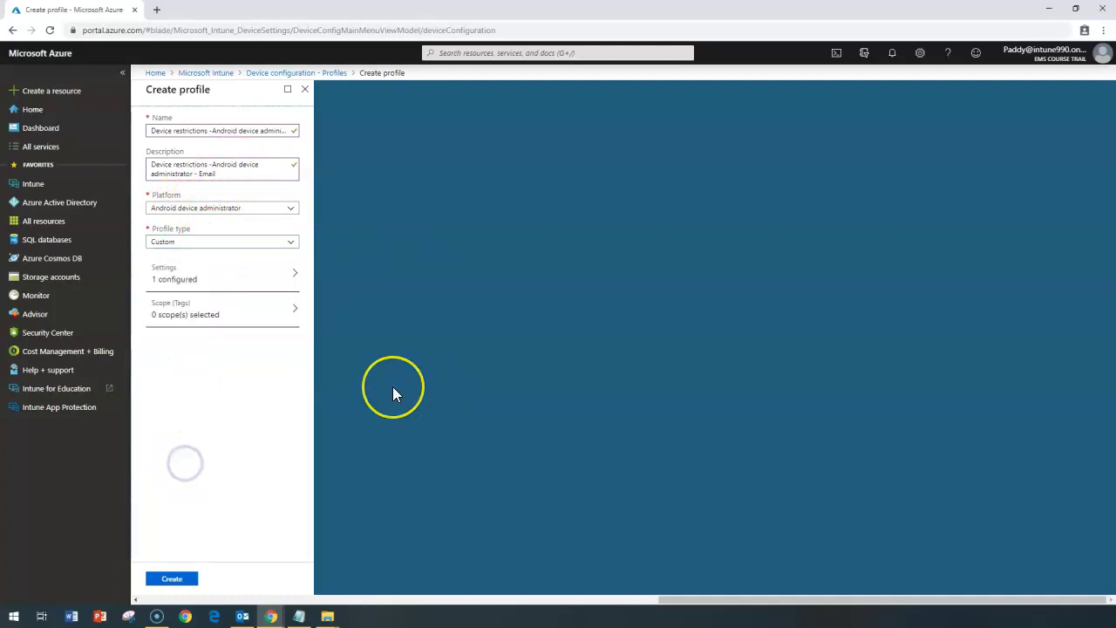